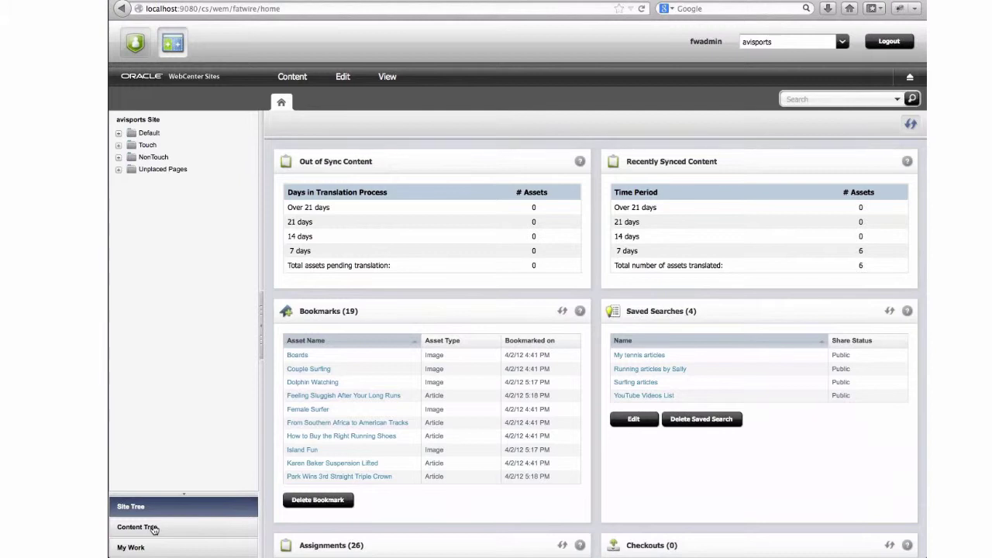
Expand the Baseball Articles folder in the content tree and open "10 Important Baseball Rules for beginners".
{"action": "left_click", "coordinate": [154, 528]}
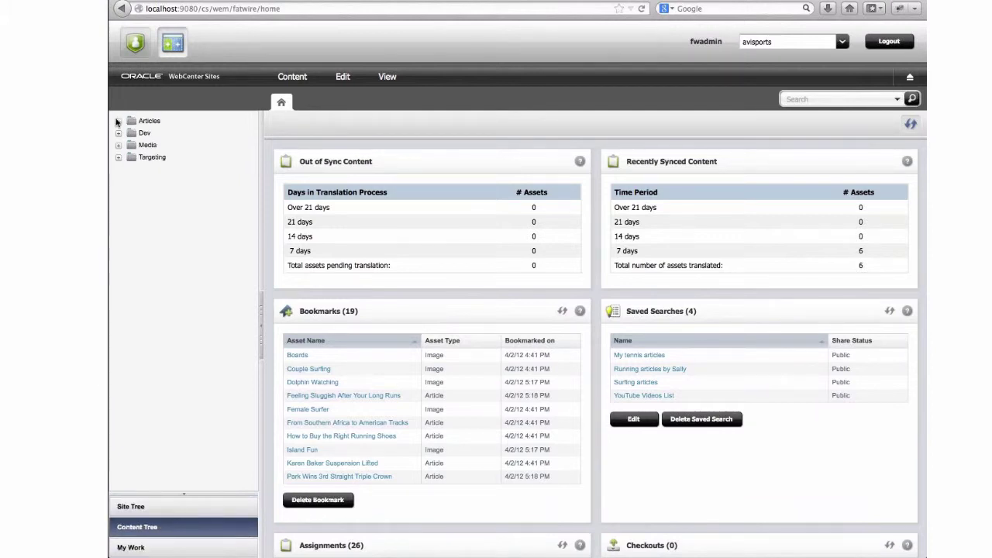
{"action": "left_click", "coordinate": [118, 121]}
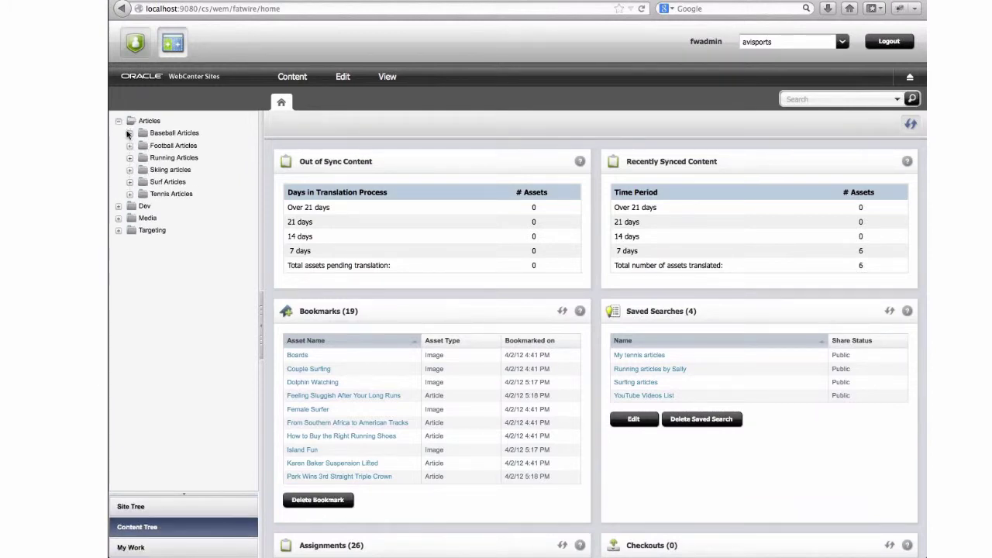
{"action": "left_click", "coordinate": [129, 134]}
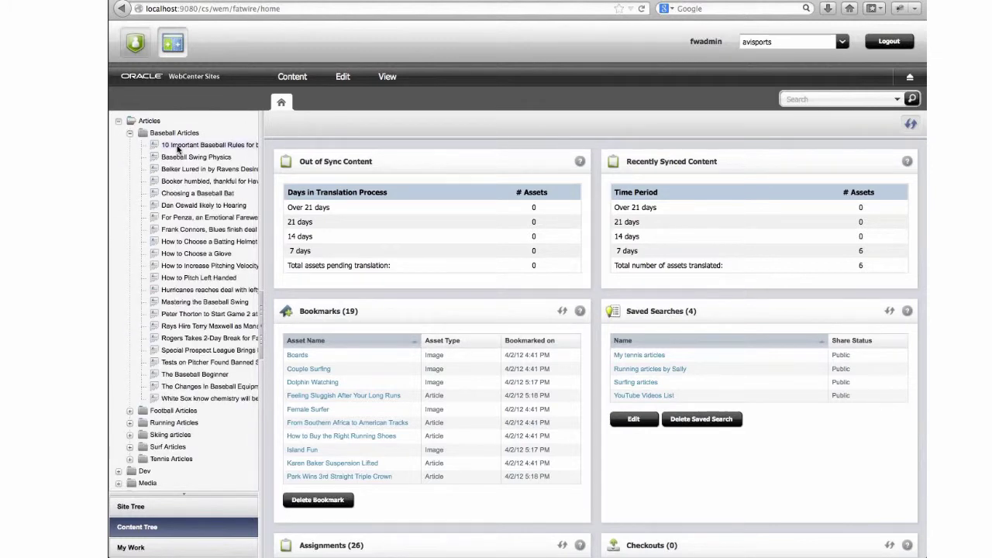
{"action": "left_click", "coordinate": [178, 146]}
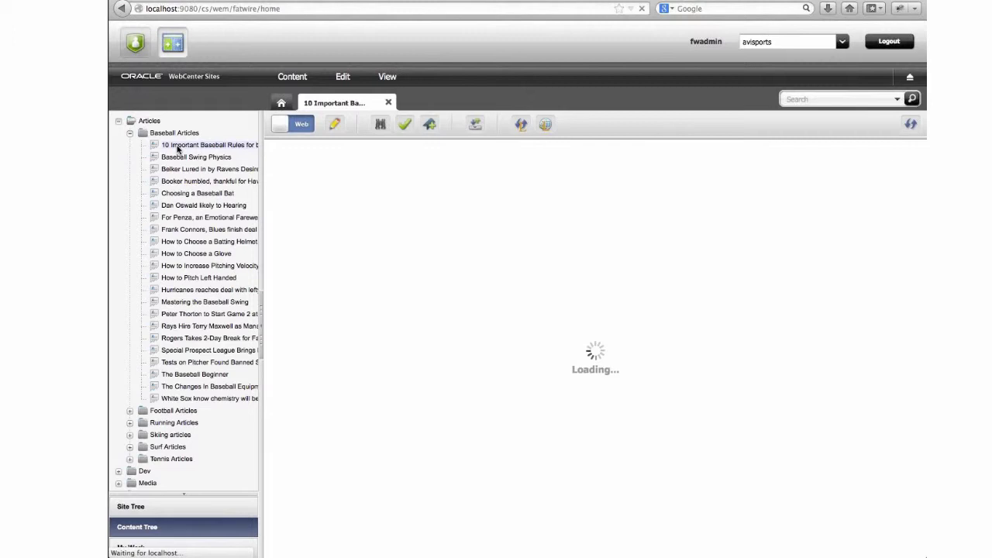
Open three more baseball articles: "Baseball Swing Physics", the one about the upcoming arbitration hearing, and "Choosing a Baseball Bat".
{"action": "left_click", "coordinate": [179, 158]}
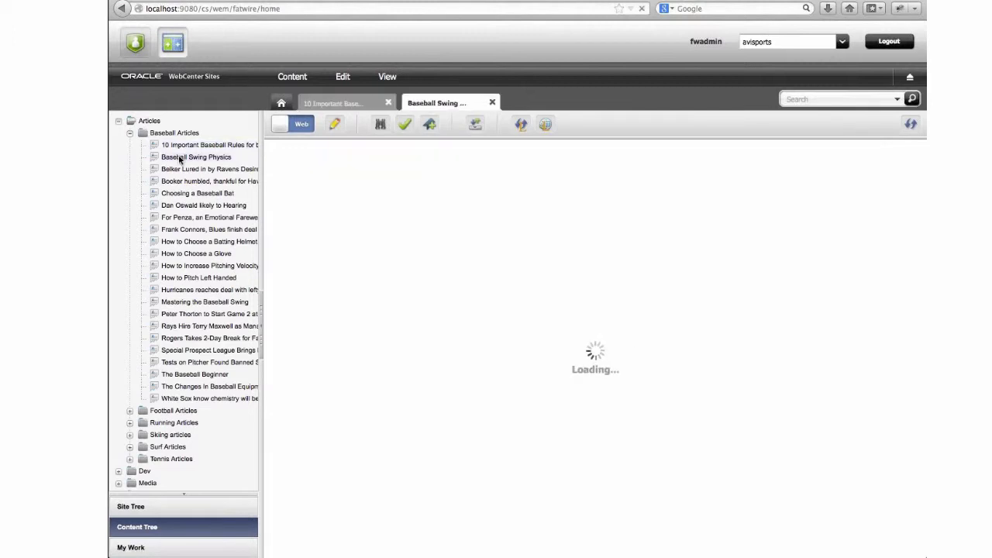
{"action": "left_click", "coordinate": [192, 205]}
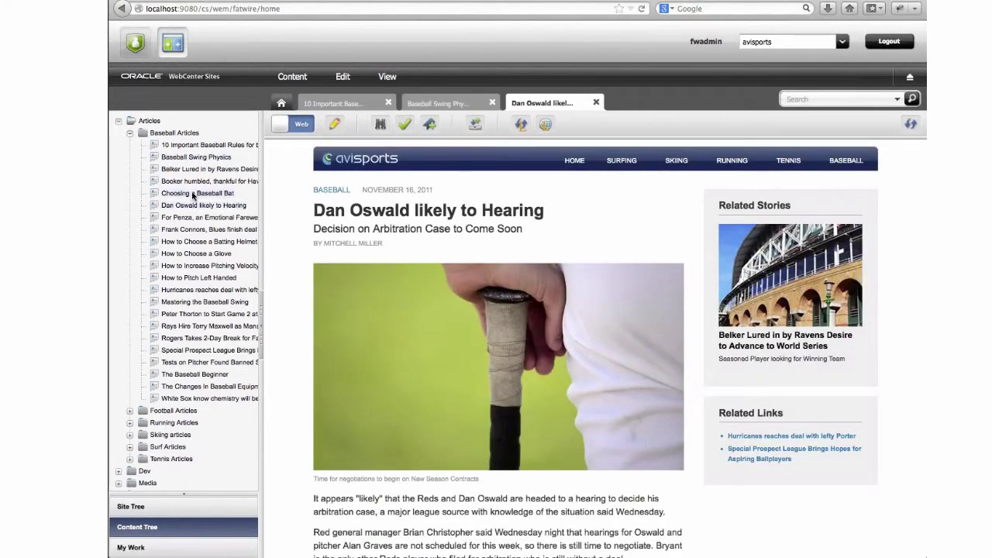
{"action": "left_click", "coordinate": [193, 194]}
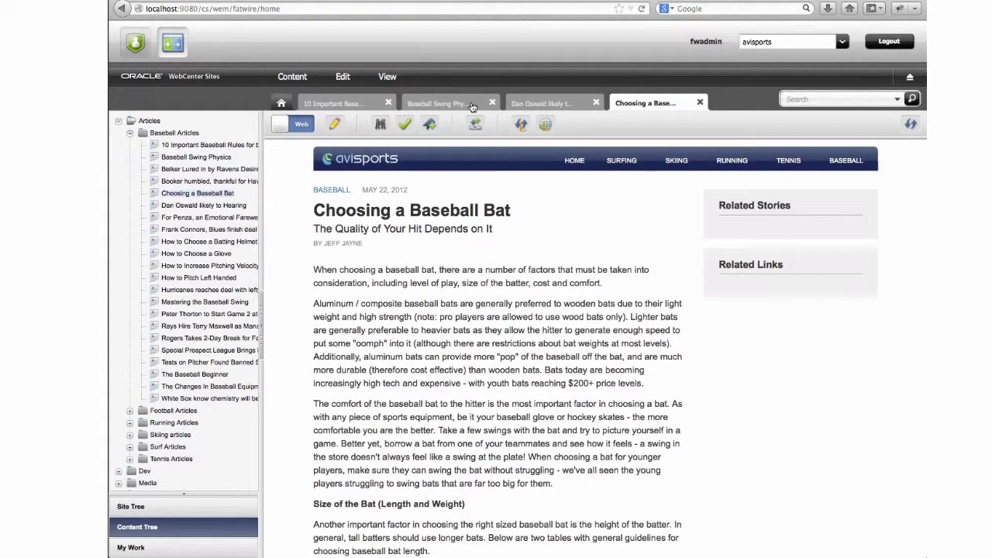
Return to "10 Important Baseball Rules for beginners" and look through its full text.
{"action": "left_click", "coordinate": [345, 104]}
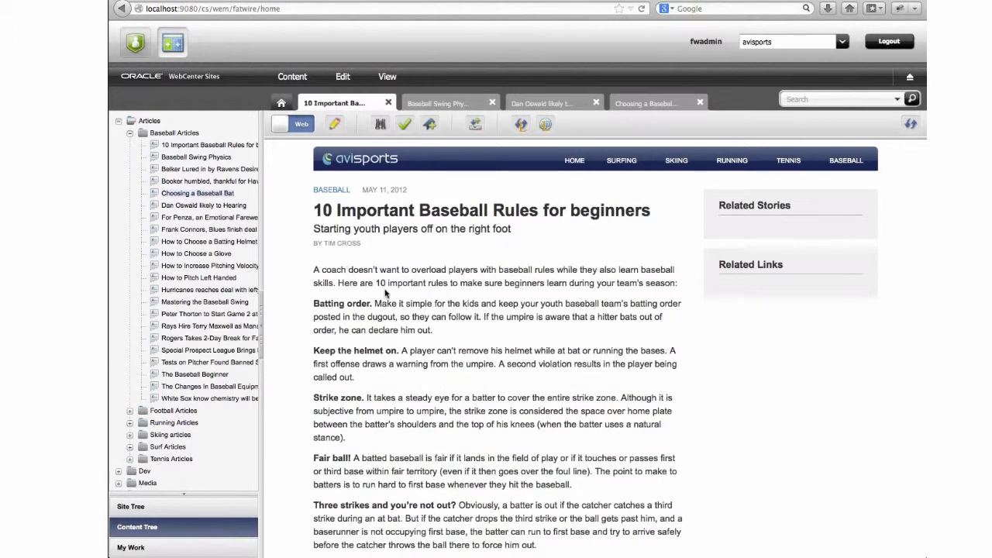
{"action": "scroll", "coordinate": [385, 292], "scroll_direction": "down", "scroll_amount": 1}
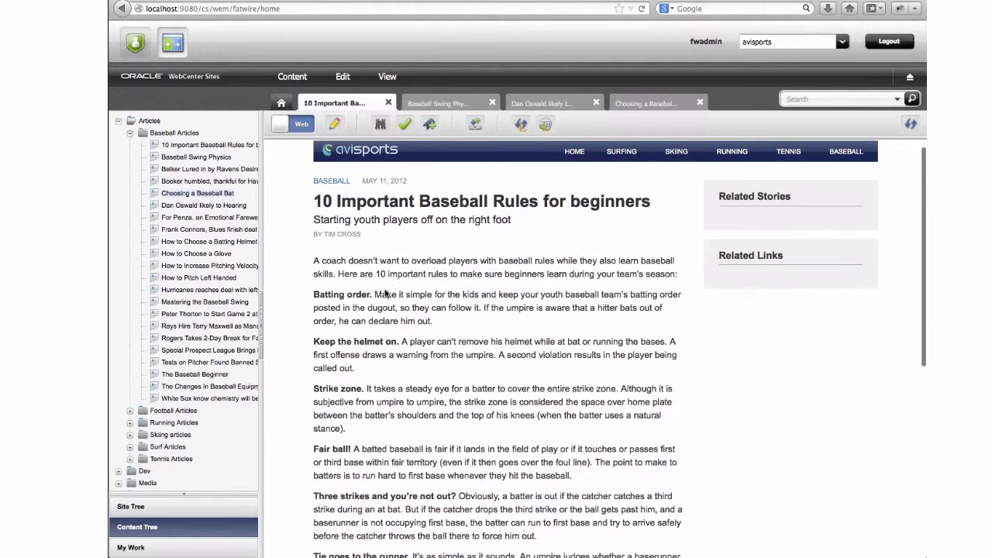
{"action": "scroll", "coordinate": [385, 292], "scroll_direction": "down", "scroll_amount": 1}
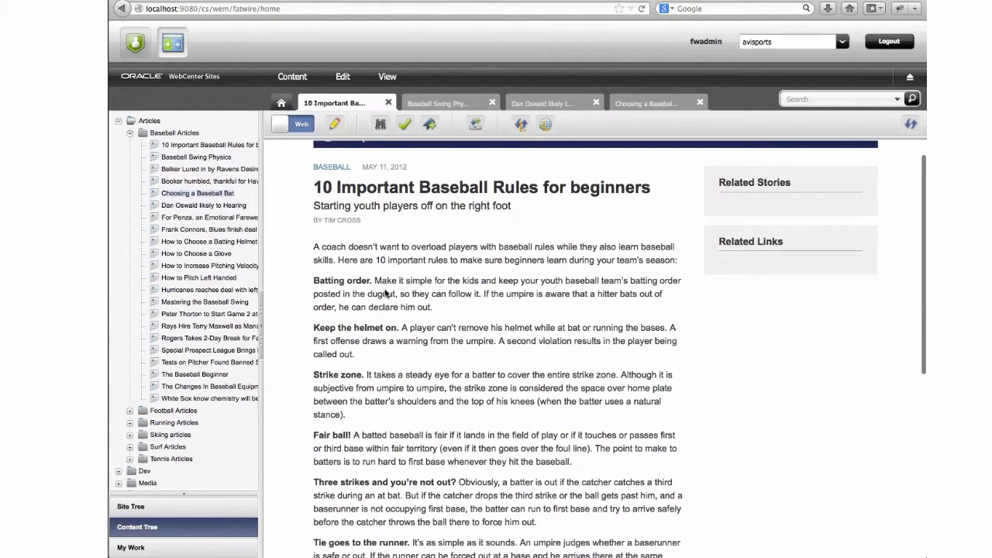
{"action": "scroll", "coordinate": [385, 292], "scroll_direction": "down", "scroll_amount": 3}
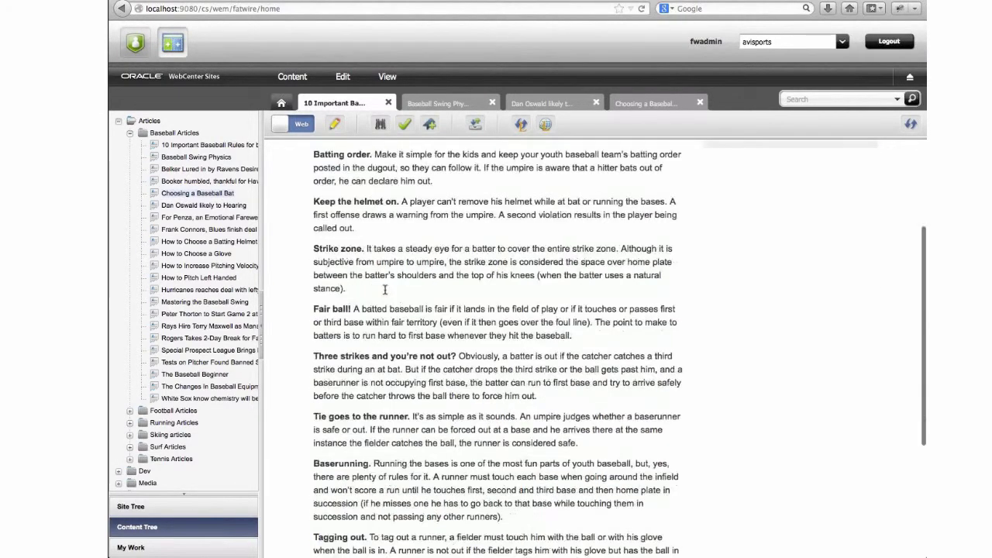
{"action": "scroll", "coordinate": [385, 290], "scroll_direction": "down", "scroll_amount": 3}
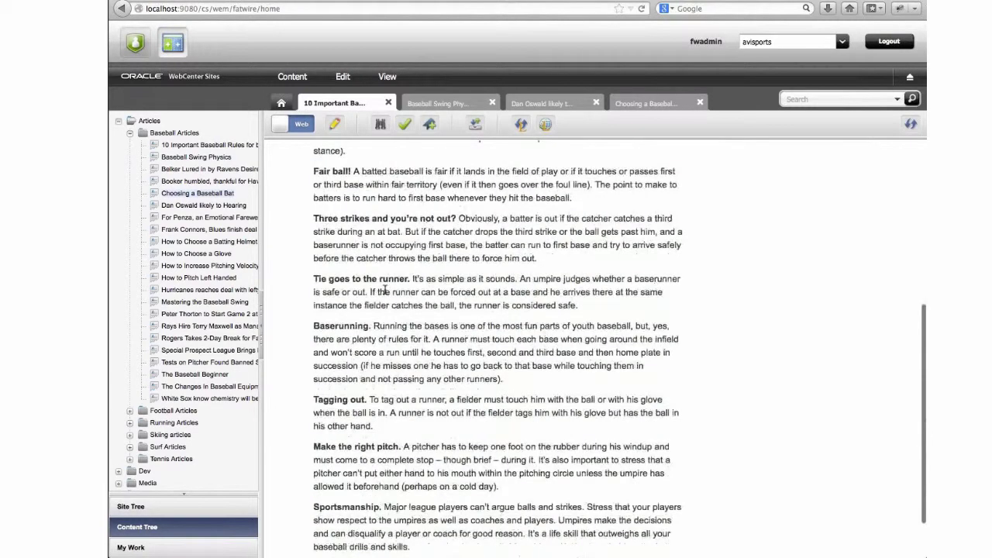
{"action": "scroll", "coordinate": [385, 292], "scroll_direction": "up", "scroll_amount": 6}
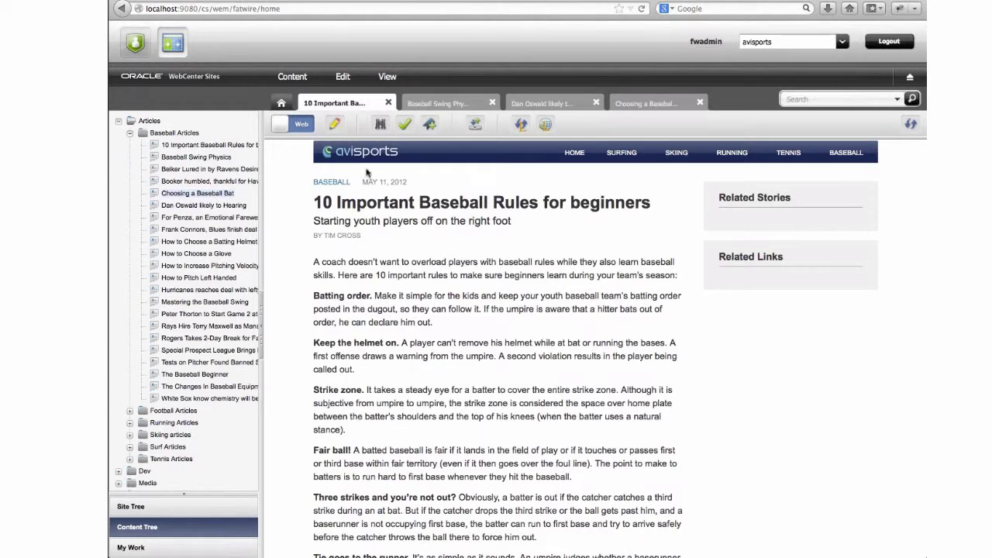
Open the article's status details and finish the workflow assignment using the "Send for Translation" step.
{"action": "left_click", "coordinate": [386, 78]}
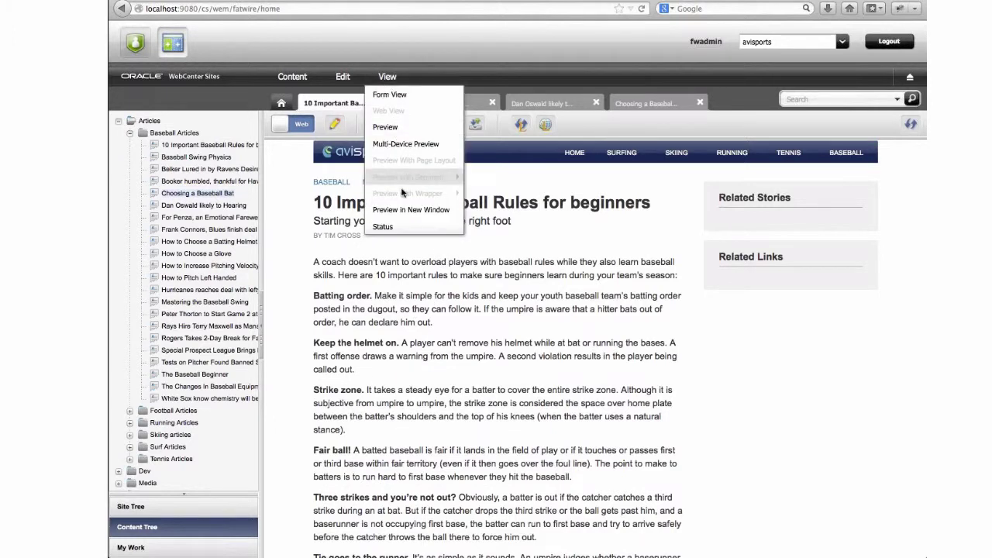
{"action": "left_click", "coordinate": [384, 226]}
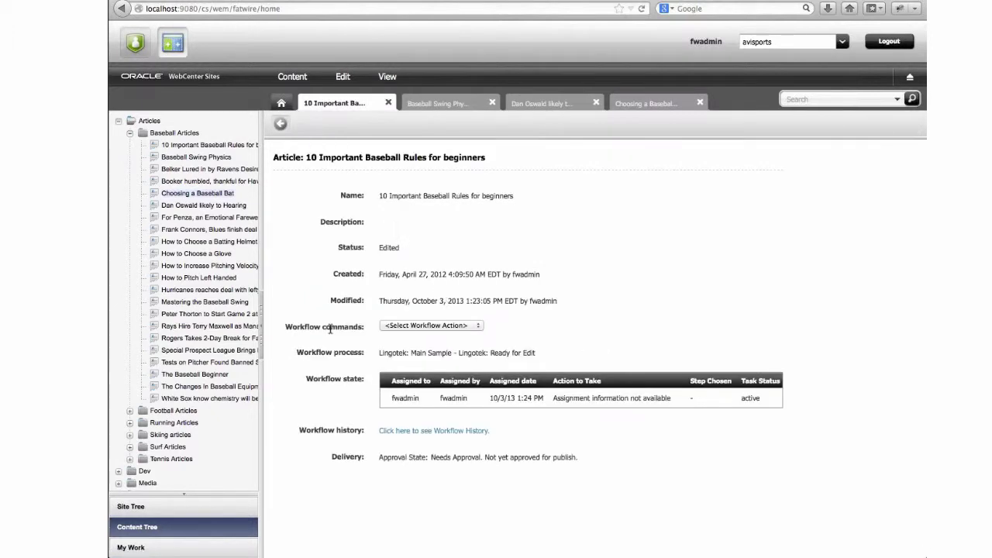
{"action": "left_click_drag", "start_coordinate": [286, 327], "coordinate": [355, 325]}
{"action": "left_click", "coordinate": [410, 326]}
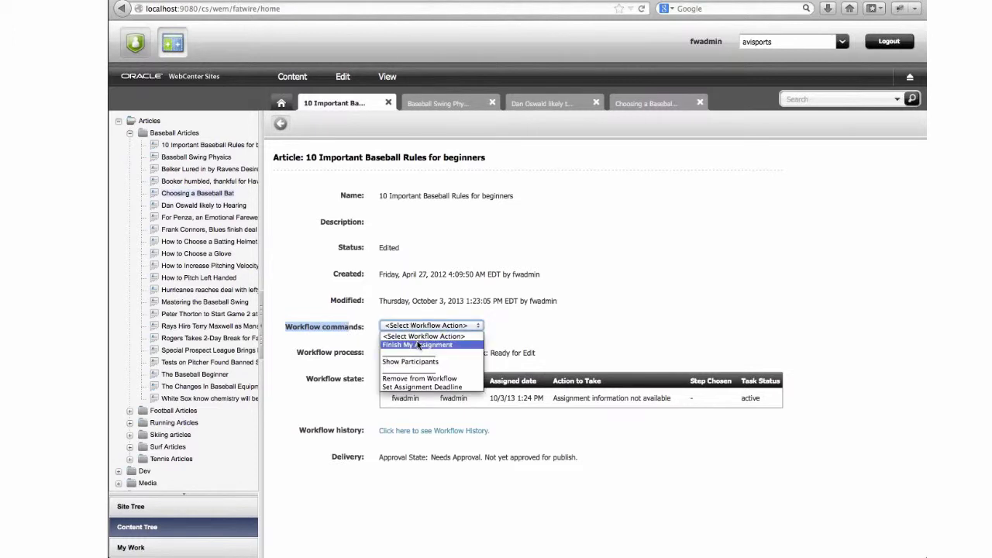
{"action": "left_click", "coordinate": [418, 345]}
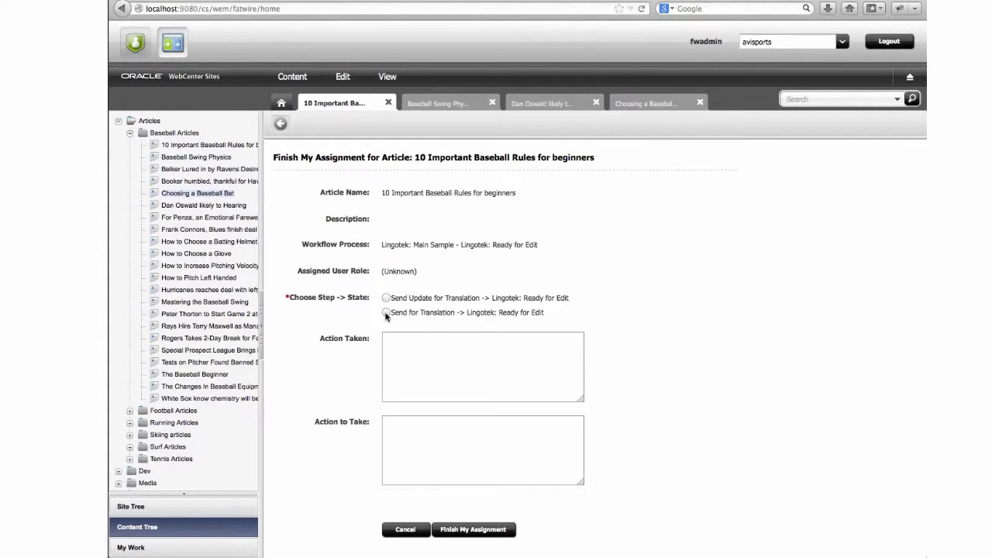
{"action": "left_click", "coordinate": [386, 312]}
{"action": "left_click", "coordinate": [466, 530]}
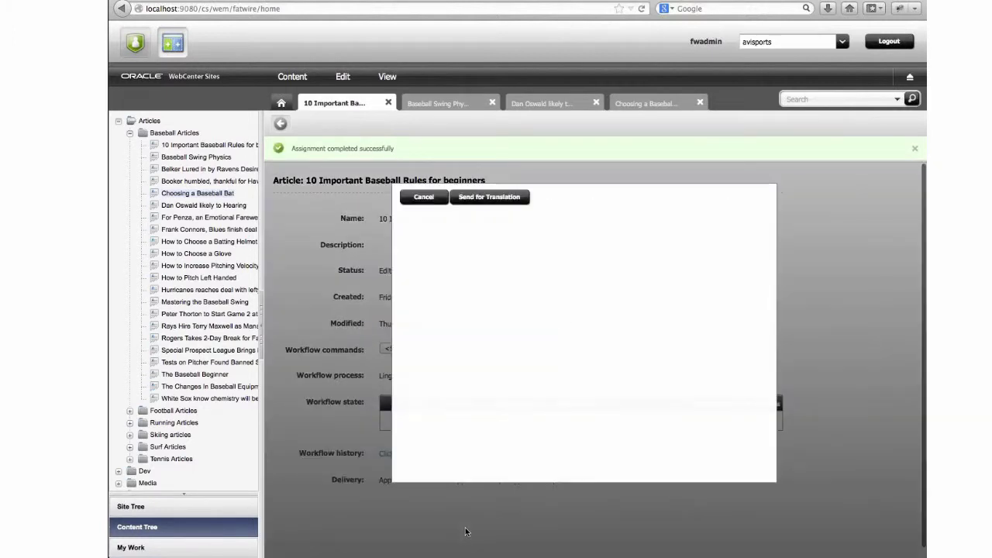
Set the Lingotek workflow to Automated Translation, choose fr_FR and de_DE as target languages, and send the article for translation.
{"action": "left_click", "coordinate": [577, 327]}
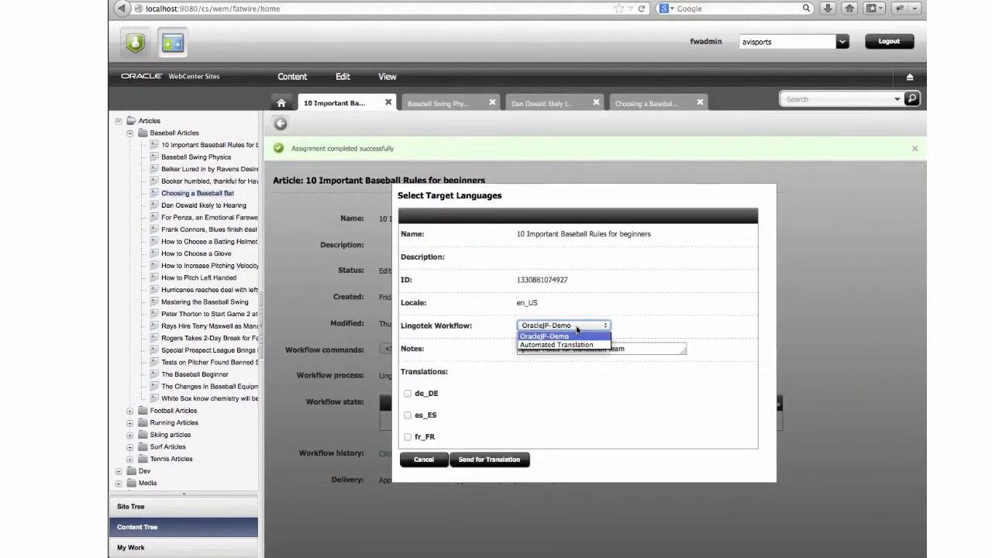
{"action": "left_click", "coordinate": [558, 344]}
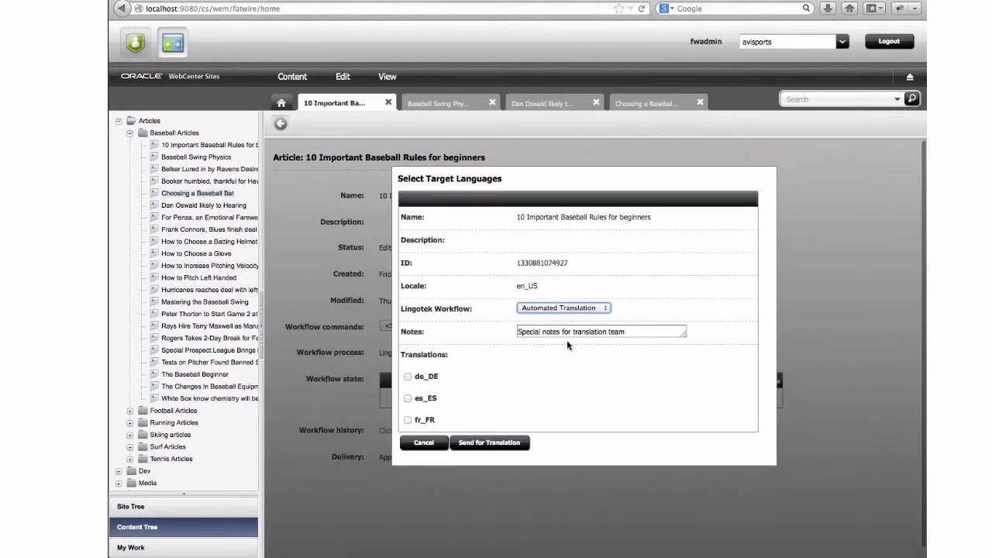
{"action": "left_click", "coordinate": [519, 332]}
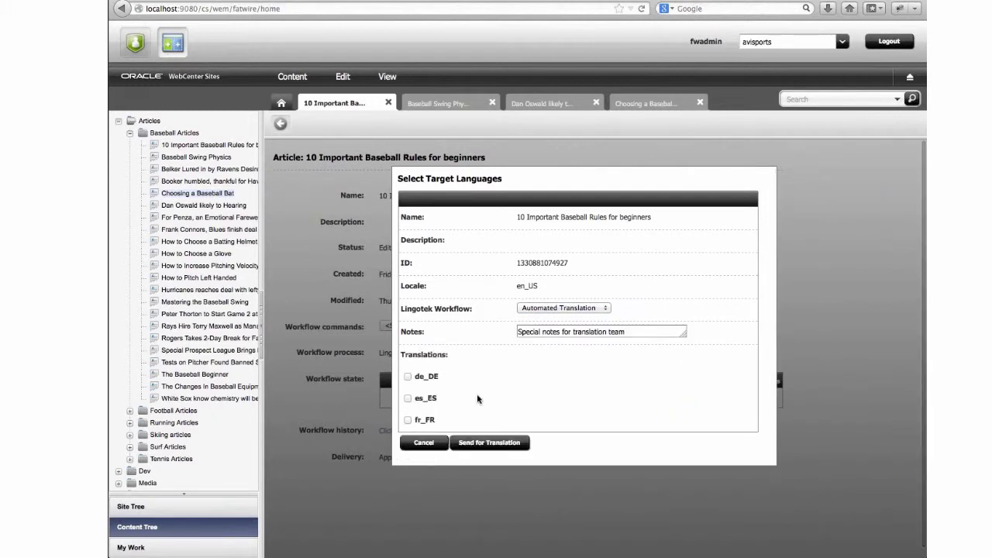
{"action": "left_click", "coordinate": [407, 421]}
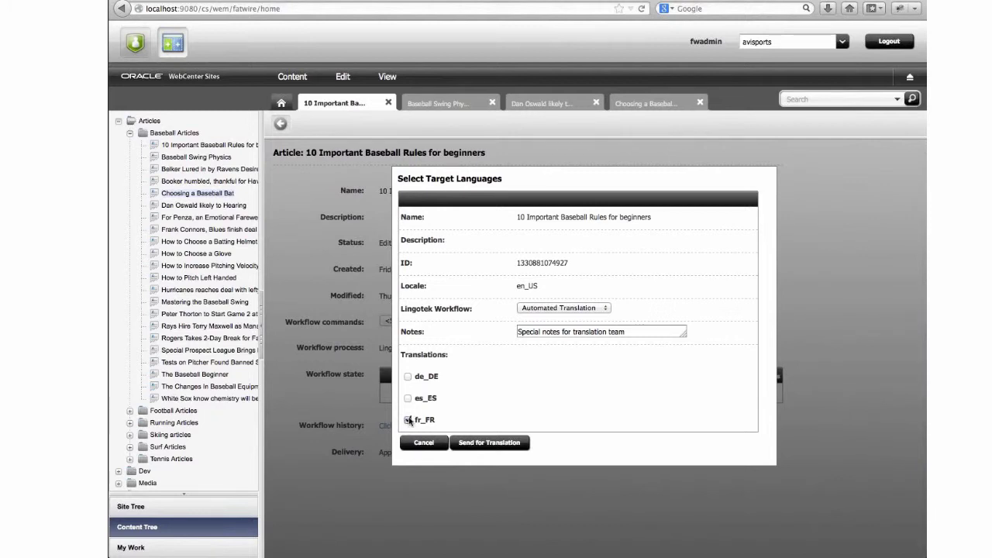
{"action": "left_click", "coordinate": [407, 377]}
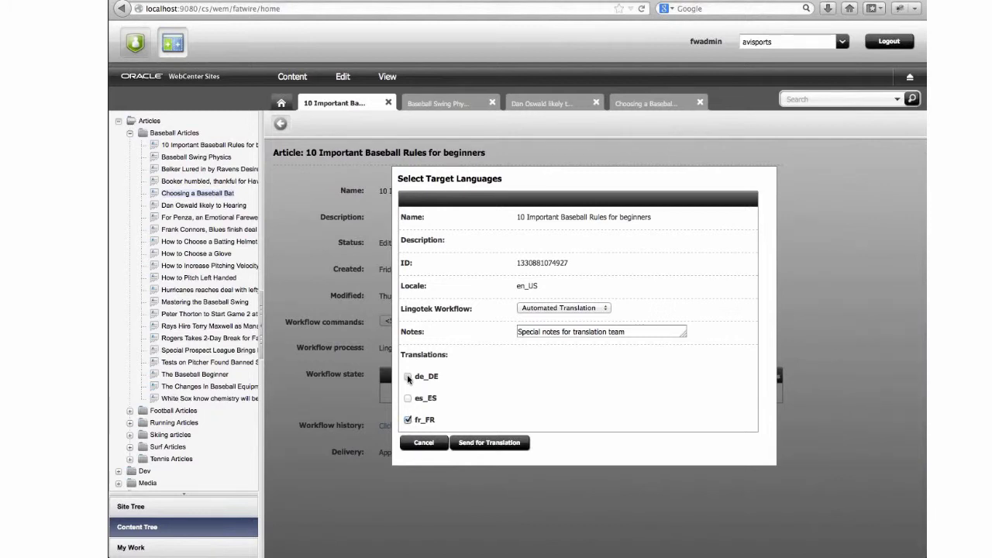
{"action": "left_click", "coordinate": [489, 442]}
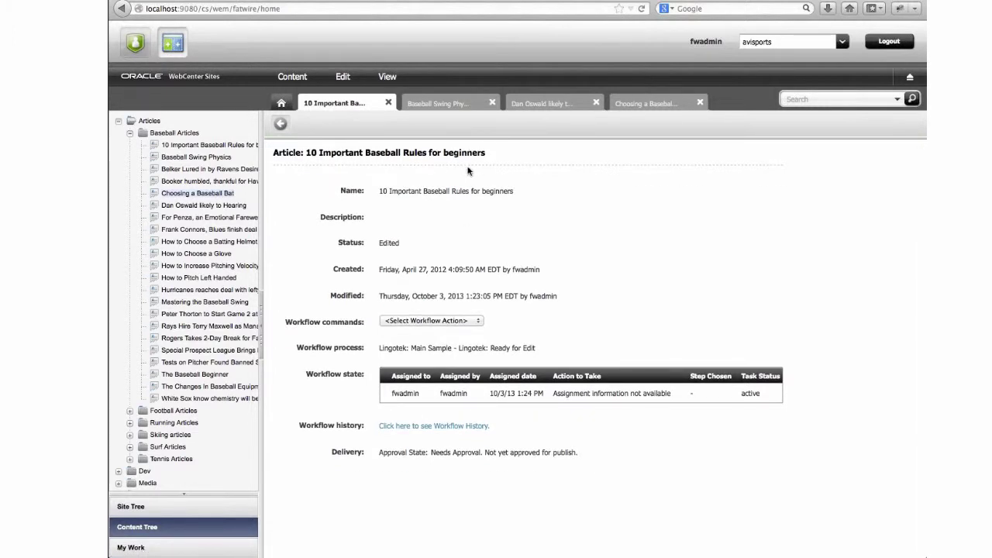
Return from the status details to the article and synchronize its translations with Lingotek.
{"action": "left_click", "coordinate": [282, 125]}
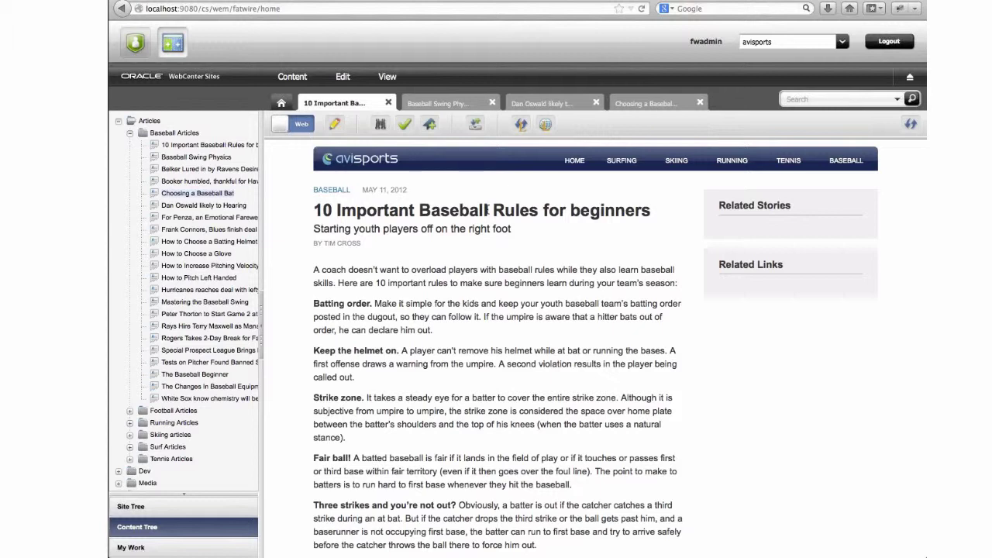
{"action": "left_click", "coordinate": [518, 125]}
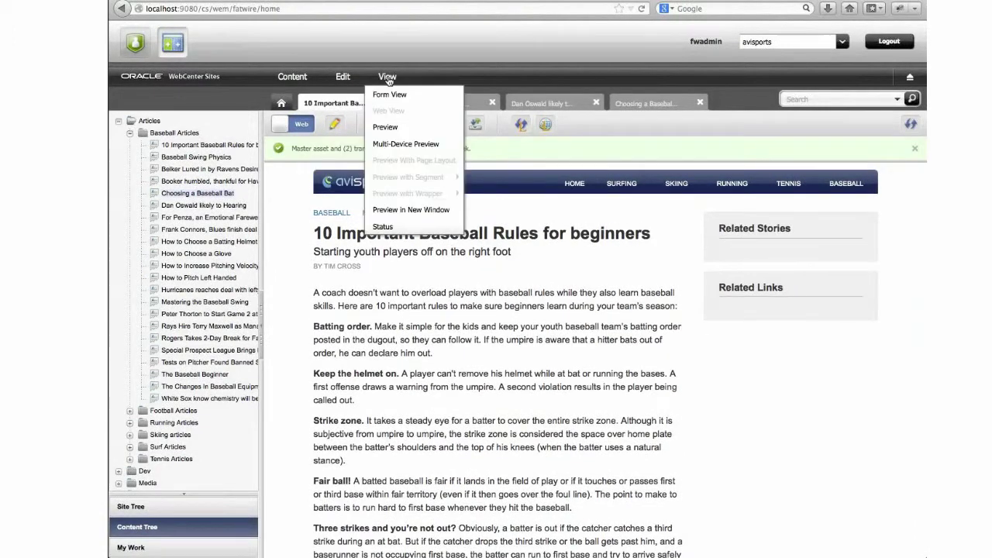
Switch the article to form view and check the Lingotek status of its translations in the metadata.
{"action": "left_click", "coordinate": [301, 126]}
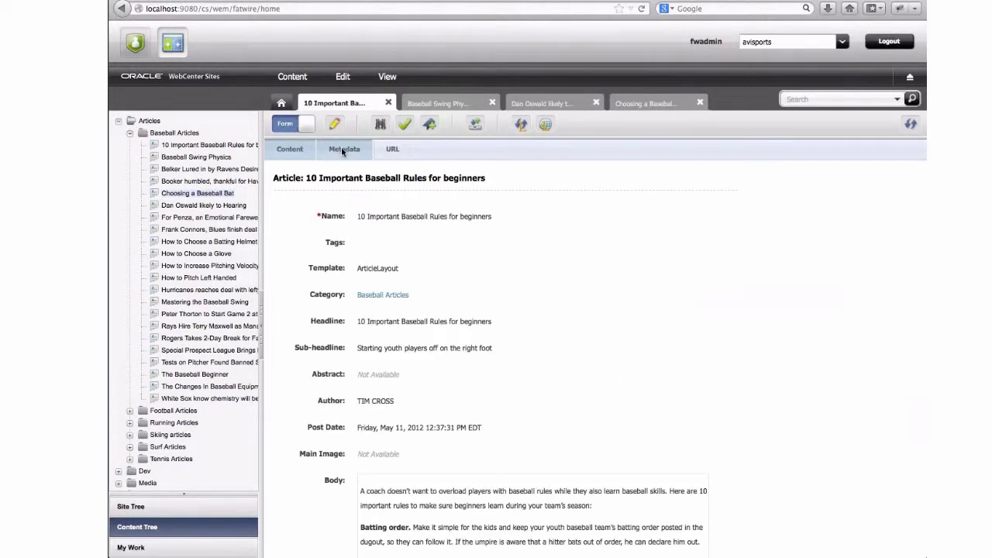
{"action": "left_click", "coordinate": [343, 150]}
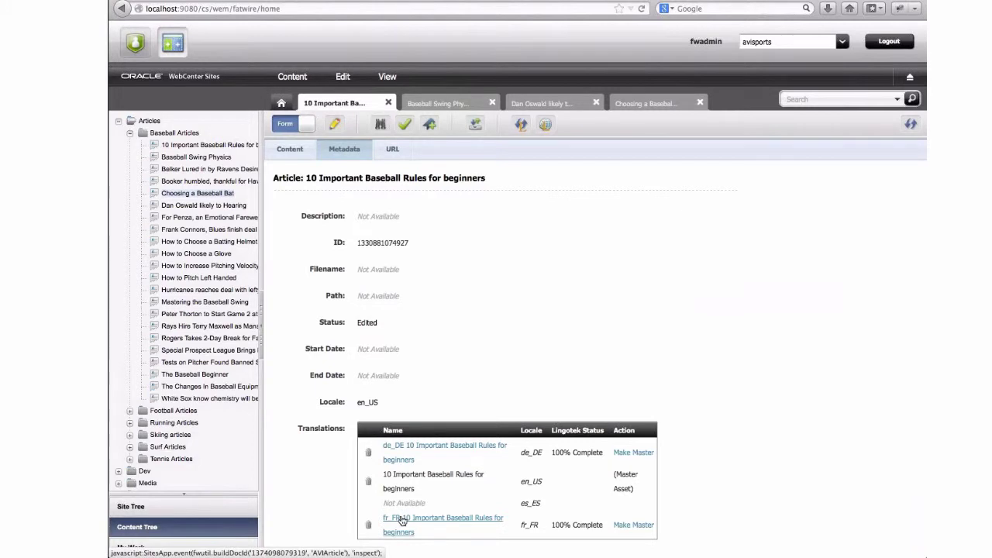
{"action": "left_click_drag", "start_coordinate": [551, 525], "coordinate": [598, 521]}
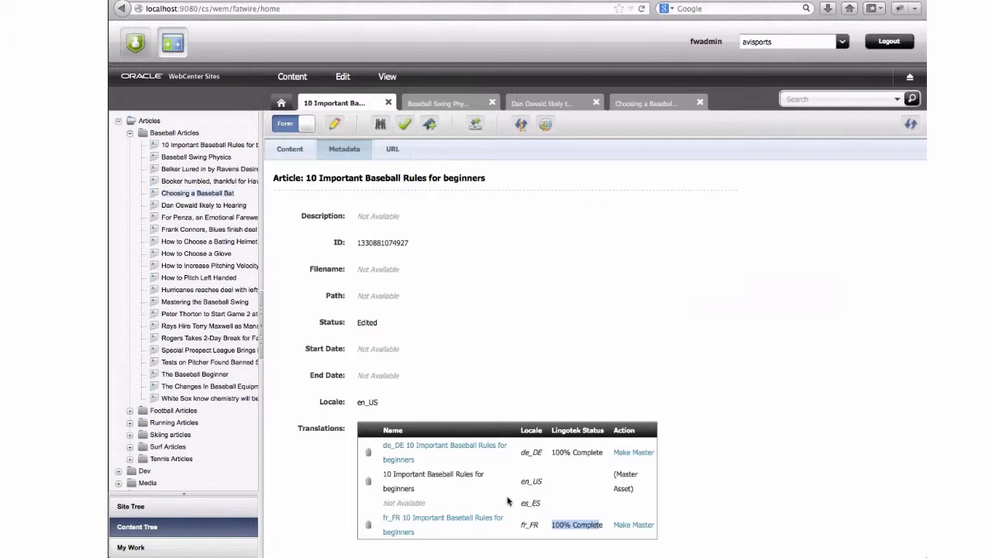
{"action": "left_click", "coordinate": [468, 534]}
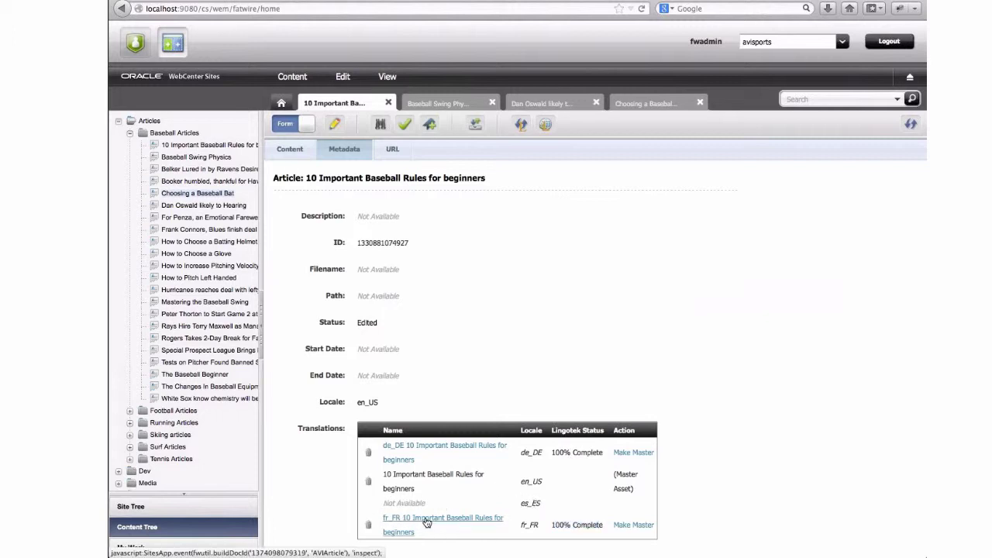
Open the fr_FR translation of the article and examine its translated headline and text.
{"action": "left_click", "coordinate": [426, 522]}
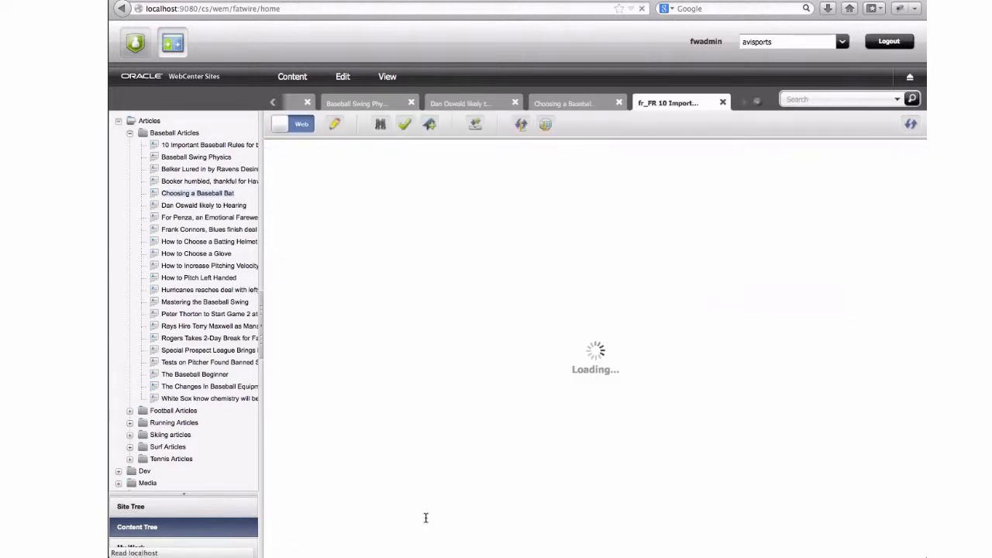
{"action": "left_click_drag", "start_coordinate": [314, 209], "coordinate": [395, 232]}
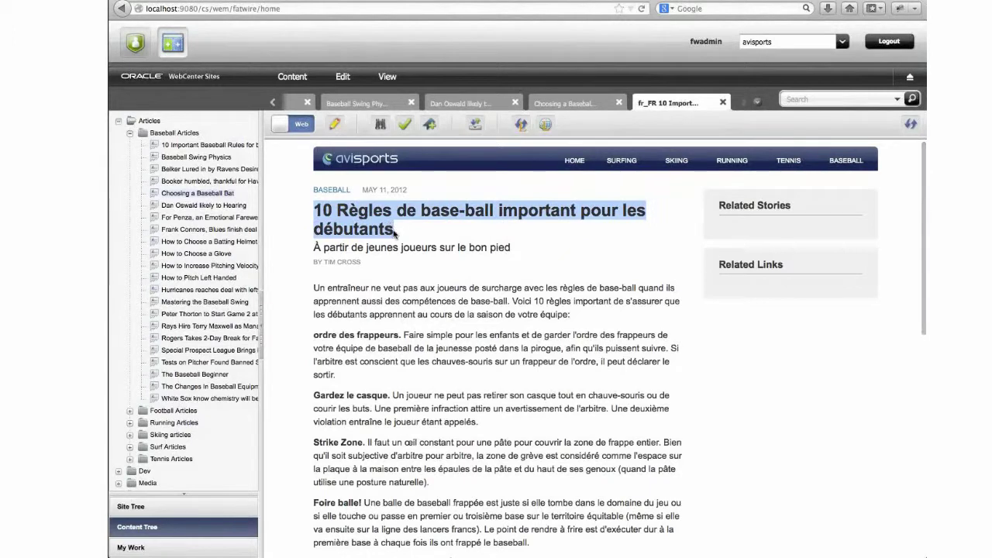
{"action": "left_click", "coordinate": [490, 328]}
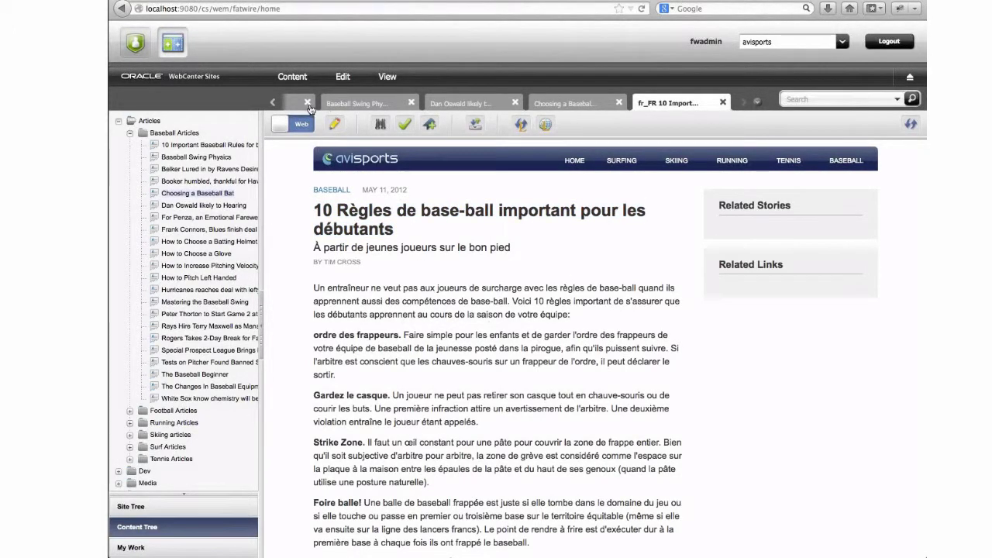
Return to the metadata of the master article "10 Important Baseball Rules for beginners".
{"action": "left_click", "coordinate": [271, 103]}
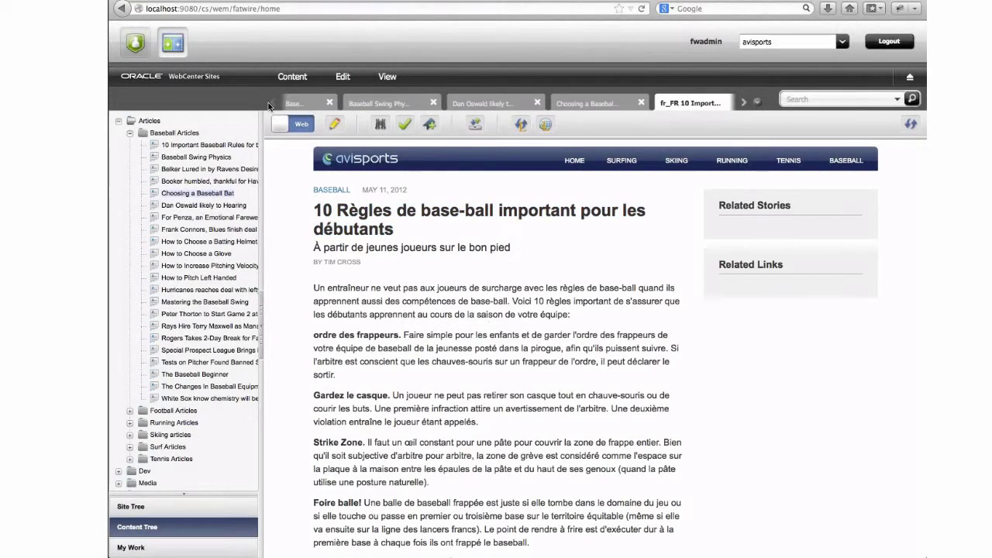
{"action": "left_click", "coordinate": [271, 102]}
{"action": "left_click", "coordinate": [351, 103]}
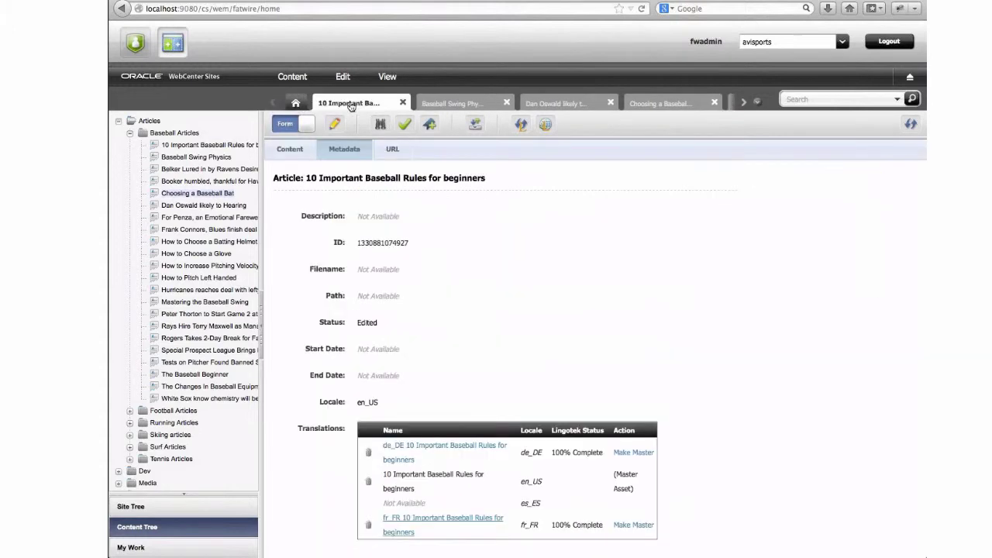
Finish the workflow assignment of "10 Important Baseball Rules for beginners" and send the article for translation into es_ES.
{"action": "left_click", "coordinate": [387, 77]}
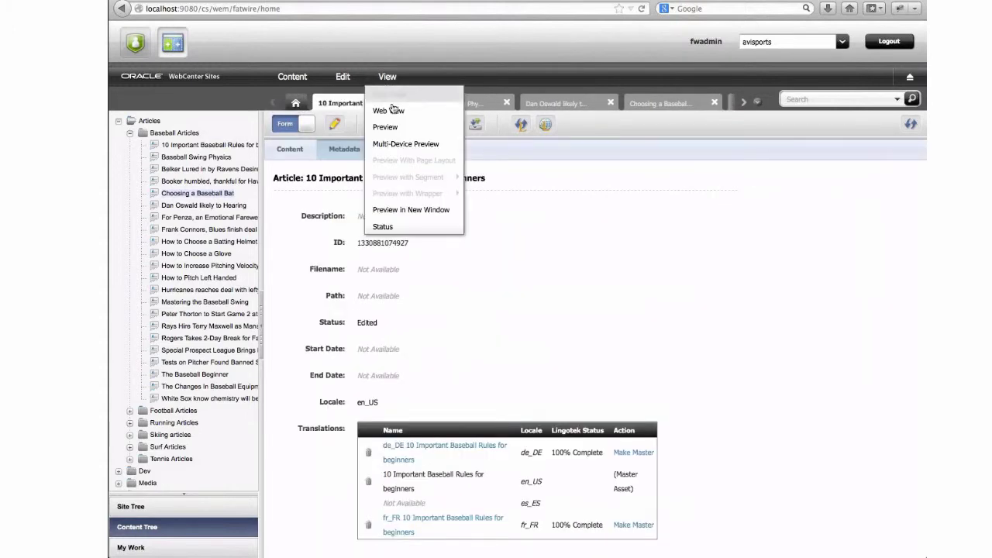
{"action": "left_click", "coordinate": [398, 226]}
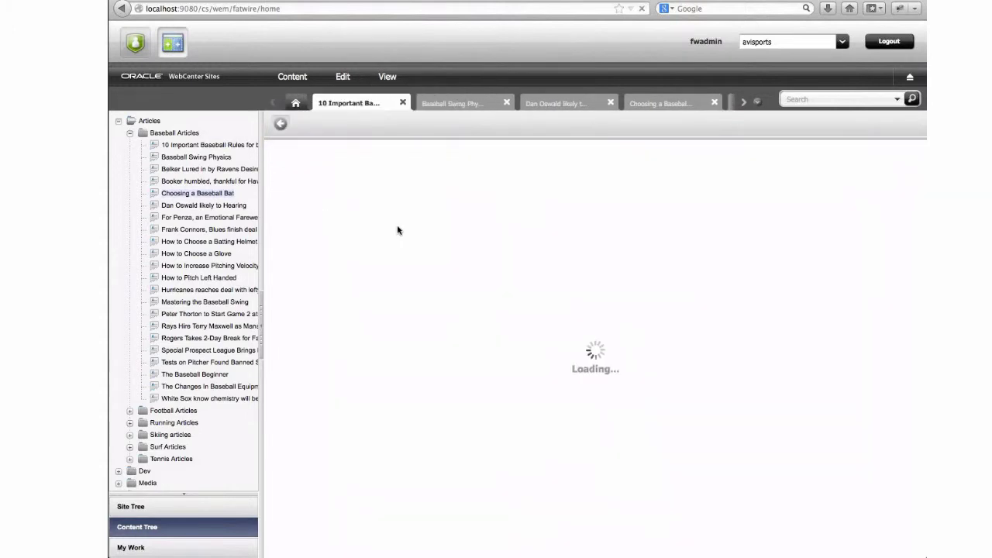
{"action": "left_click", "coordinate": [434, 324]}
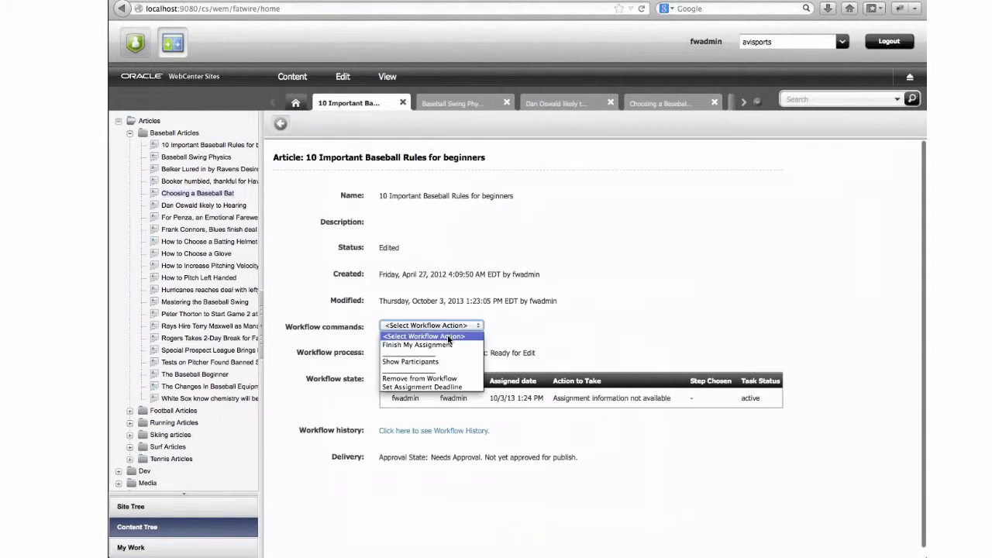
{"action": "left_click", "coordinate": [448, 338]}
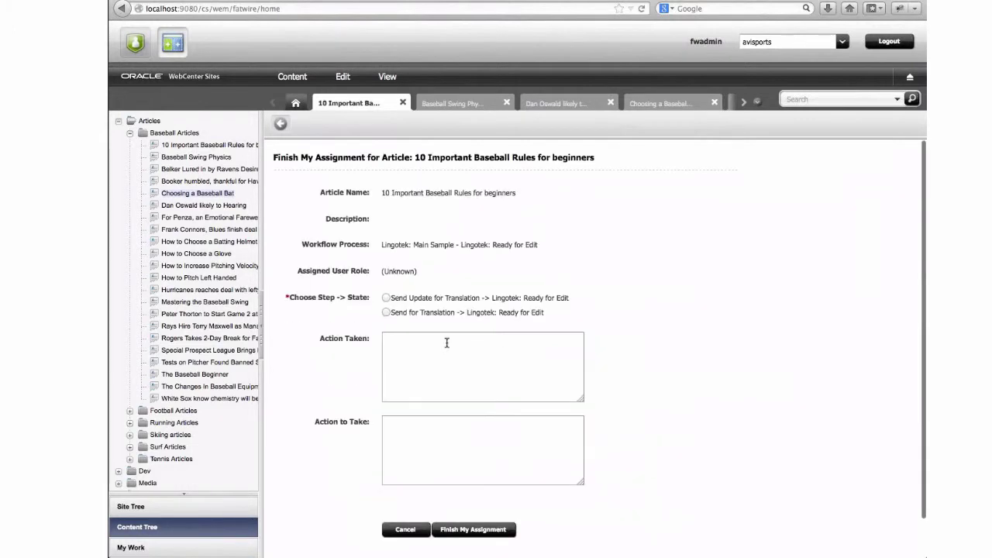
{"action": "left_click", "coordinate": [473, 532]}
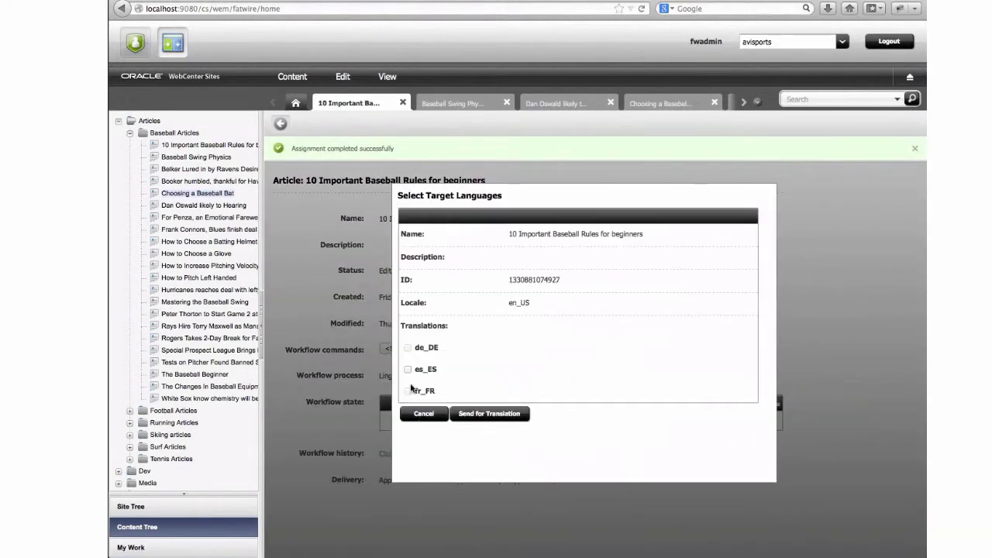
{"action": "left_click", "coordinate": [408, 369]}
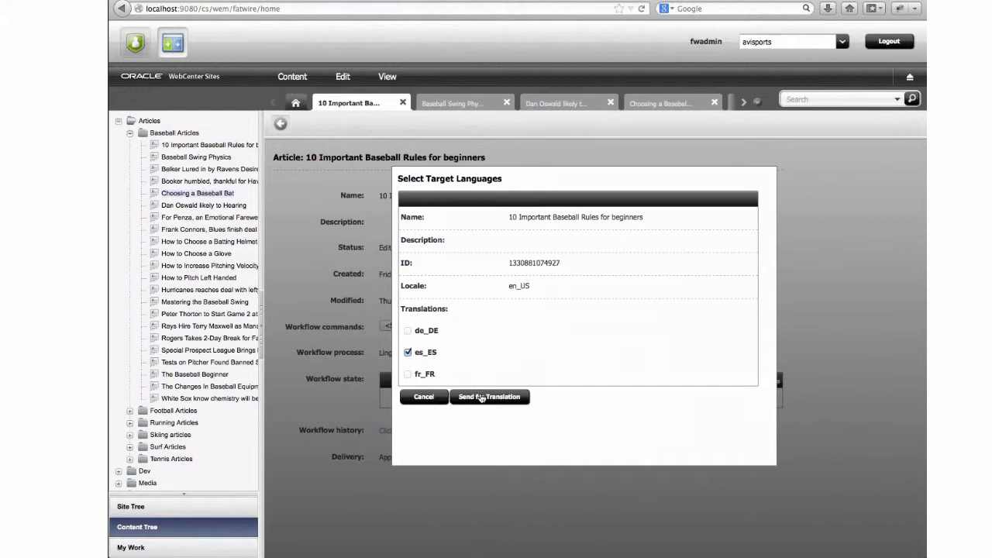
{"action": "left_click", "coordinate": [481, 397]}
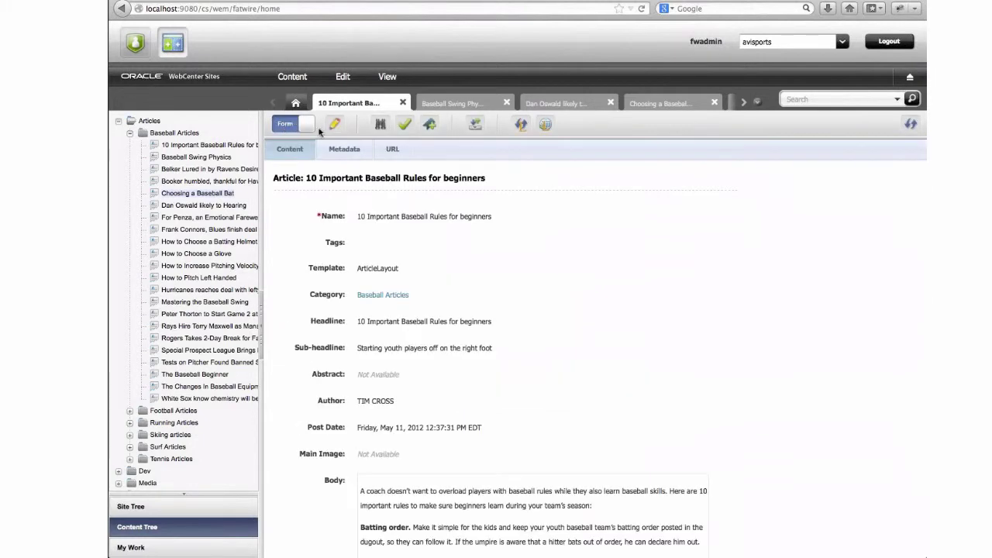
Check the Lingotek status of the article's translations in its metadata, including es_ES, and close the article.
{"action": "left_click", "coordinate": [344, 149]}
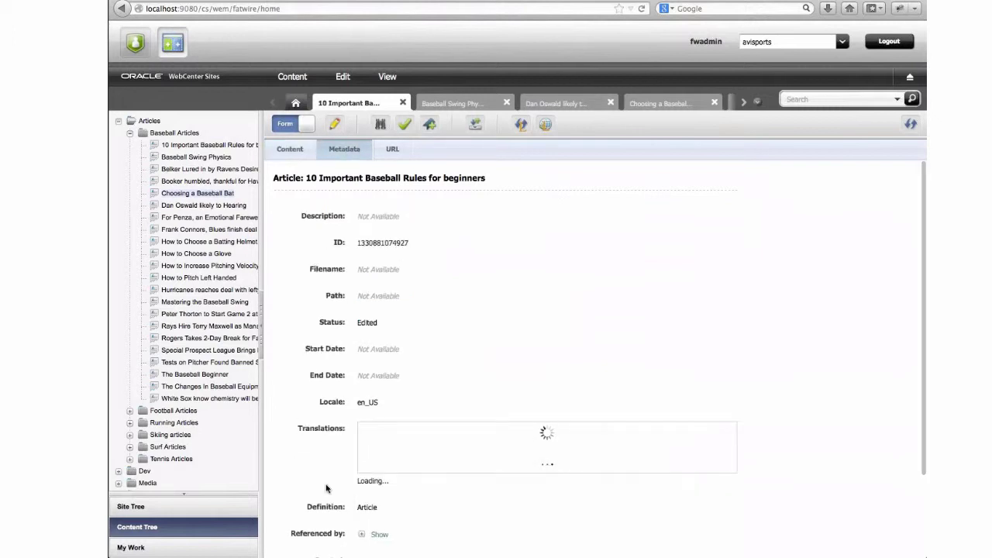
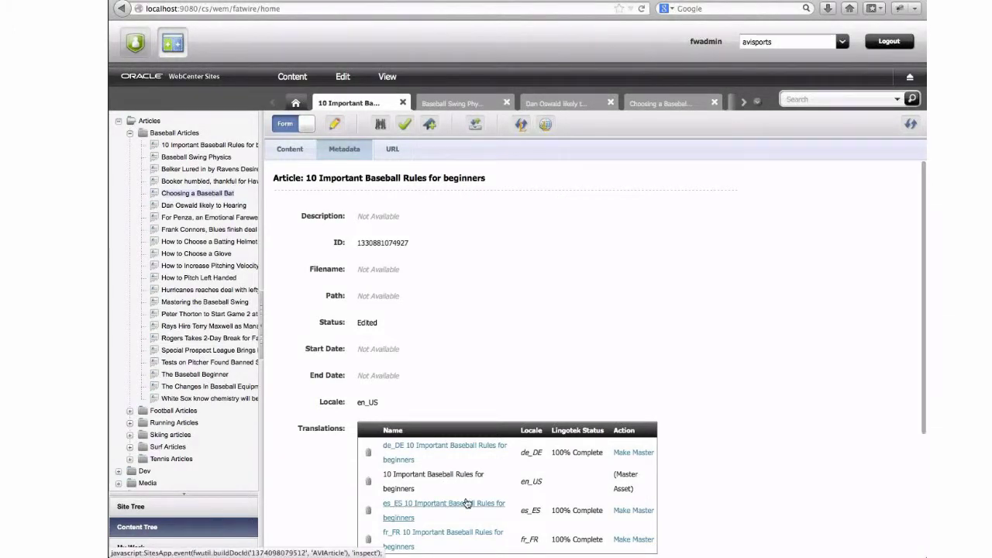
{"action": "left_click", "coordinate": [402, 105]}
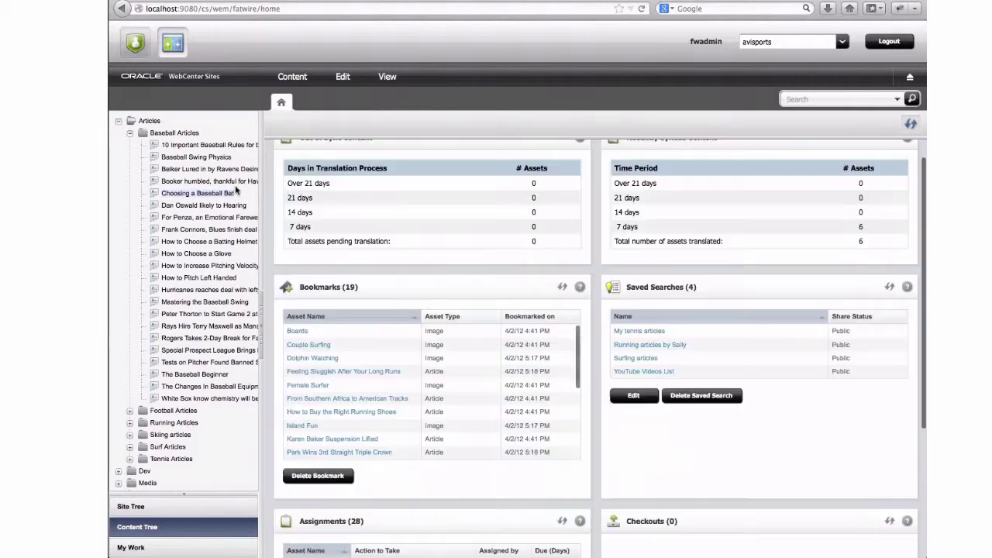
Open the article "Baseball Swing Physics" and finish its workflow assignment with the Send for Translation step.
{"action": "double_click", "coordinate": [195, 158]}
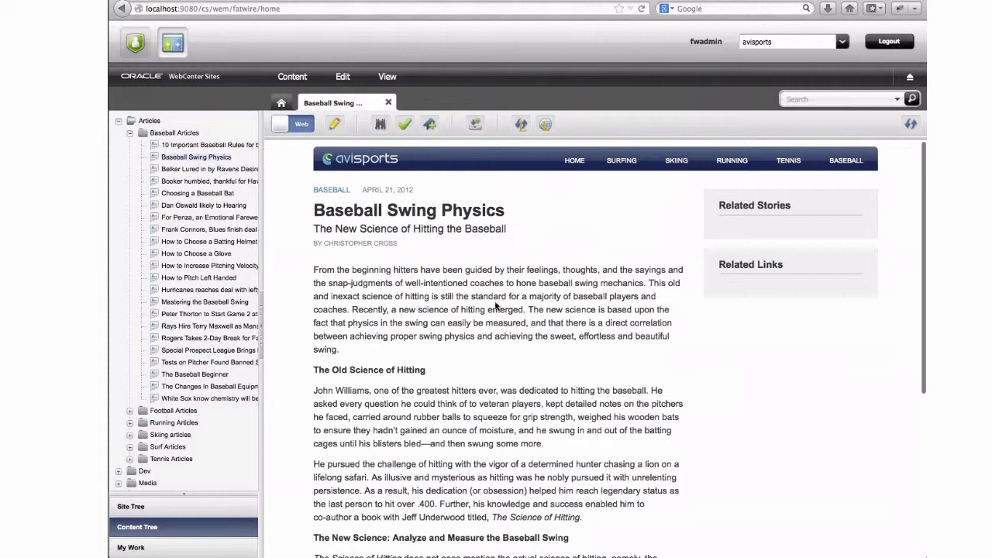
{"action": "left_click", "coordinate": [545, 126]}
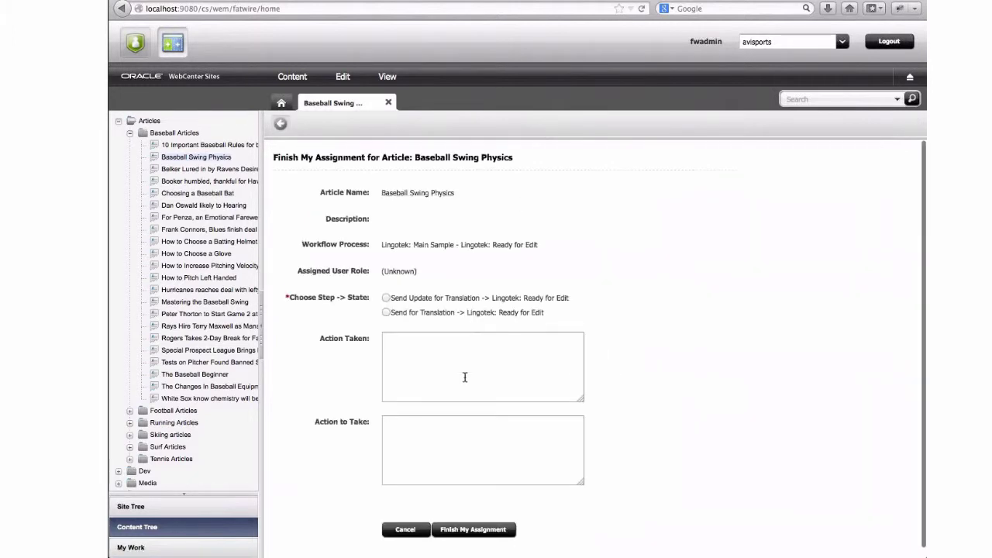
{"action": "left_click", "coordinate": [386, 312]}
{"action": "left_click", "coordinate": [499, 528]}
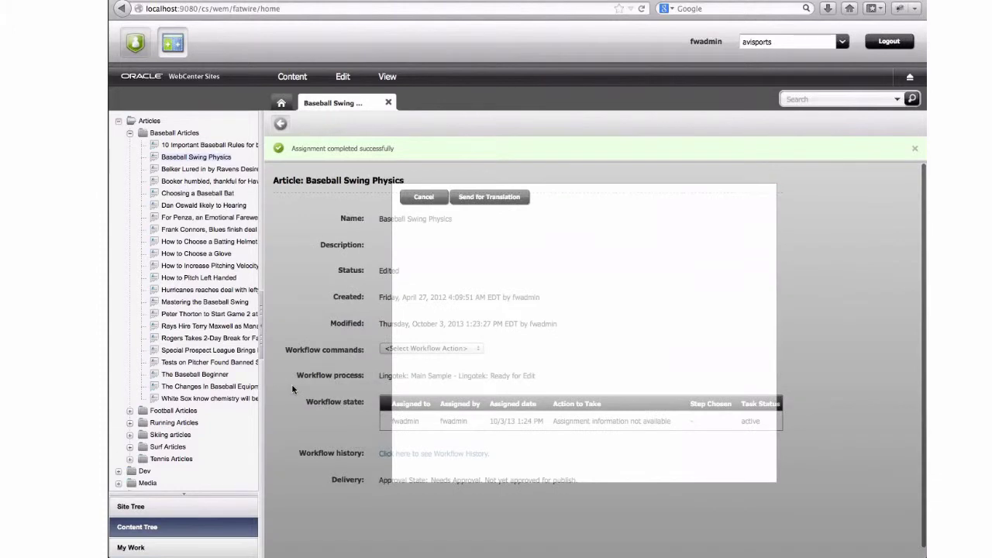
Choose the OracleJP-Demo Lingotek workflow and send "Baseball Swing Physics" for translation into es_ES and fr_FR.
{"action": "left_click", "coordinate": [564, 325]}
{"action": "left_click", "coordinate": [546, 337]}
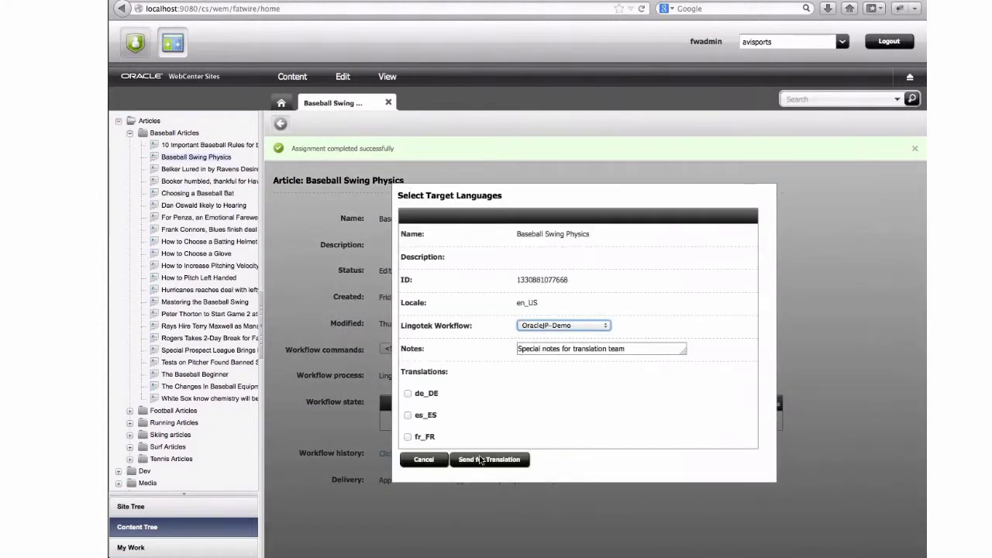
{"action": "left_click", "coordinate": [408, 419]}
{"action": "left_click", "coordinate": [408, 397]}
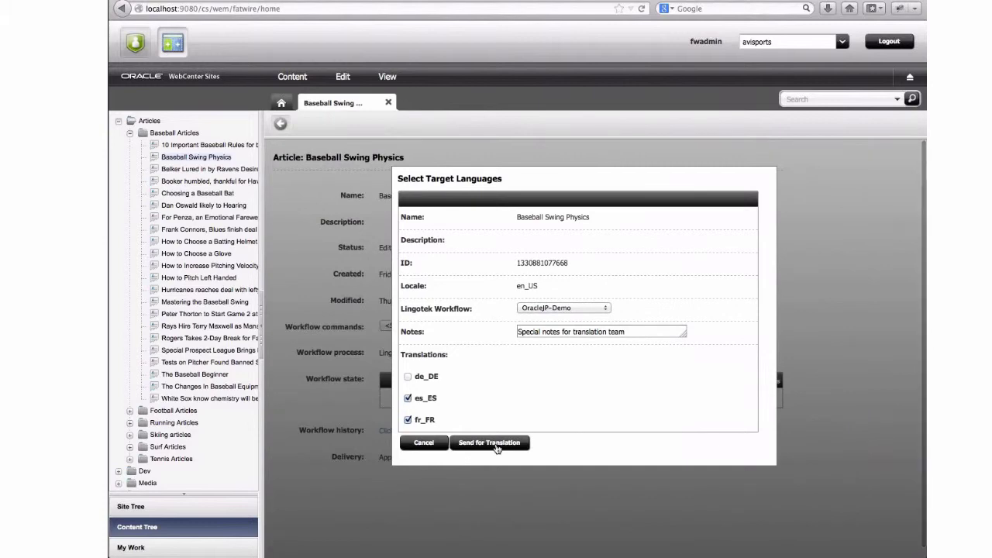
{"action": "left_click", "coordinate": [496, 446]}
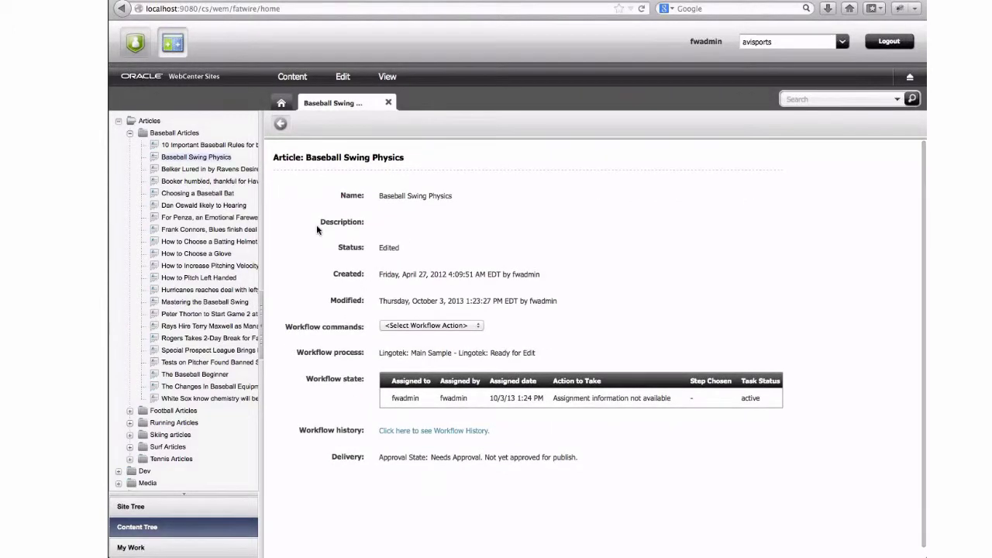
Return to the article in form view and check the Lingotek status of its translations in the metadata.
{"action": "left_click", "coordinate": [278, 133]}
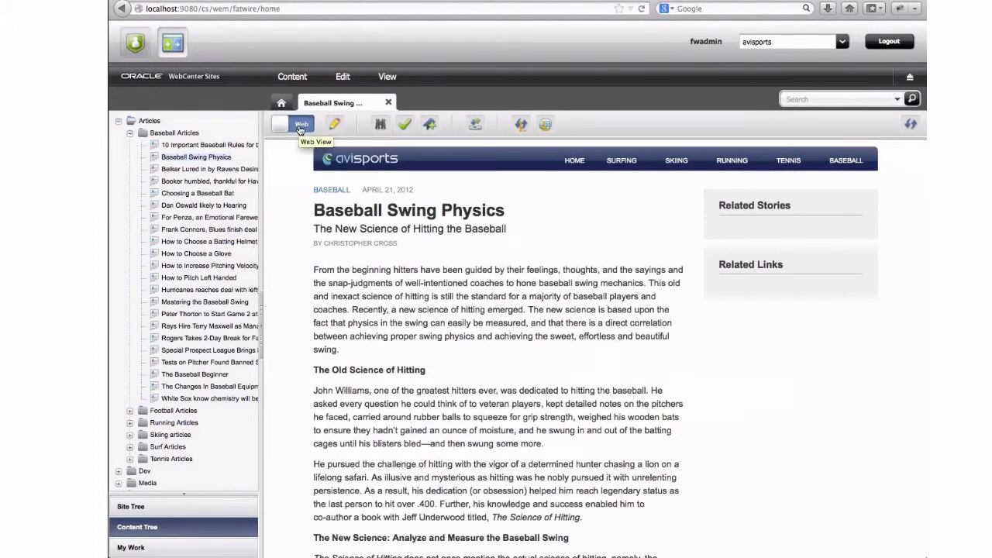
{"action": "left_click", "coordinate": [301, 128]}
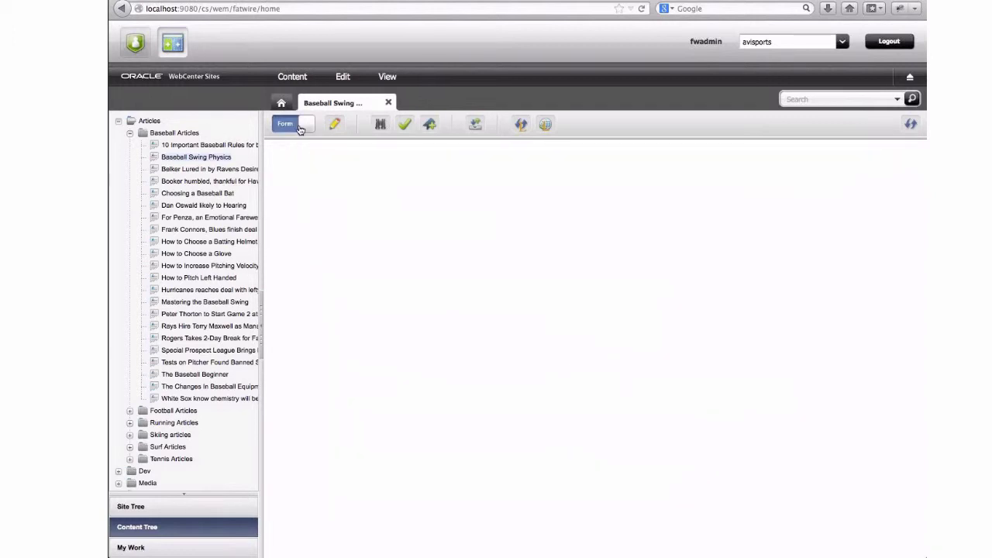
{"action": "left_click", "coordinate": [340, 152]}
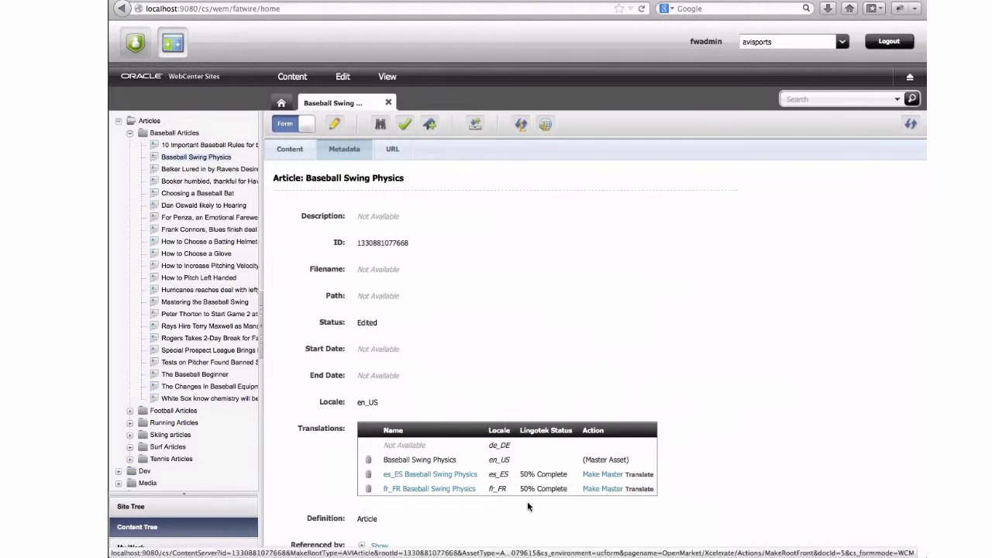
Open the fr_FR translation of "Baseball Swing Physics" in the Lingotek Workbench and approve its first two segments.
{"action": "left_click", "coordinate": [638, 490]}
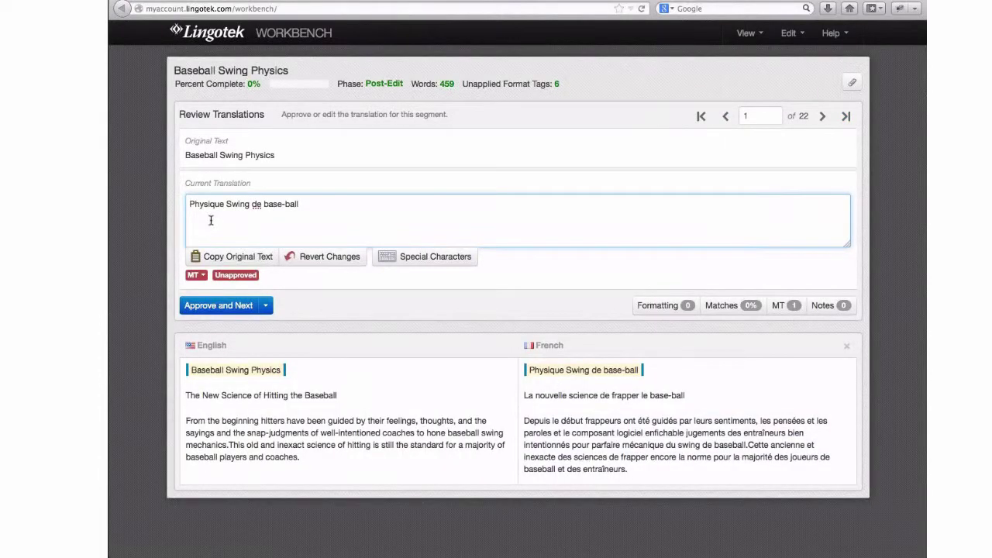
{"action": "left_click", "coordinate": [214, 307]}
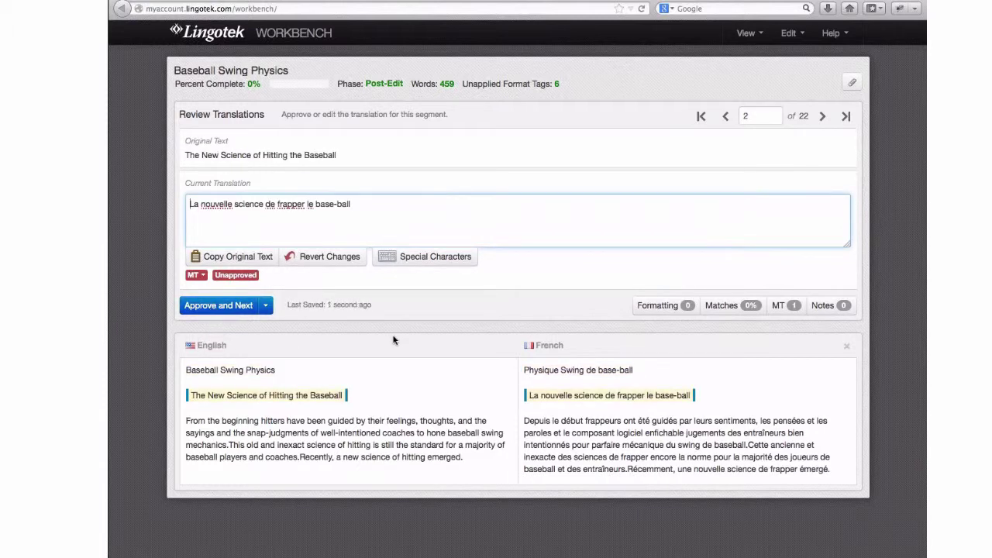
{"action": "left_click", "coordinate": [237, 308]}
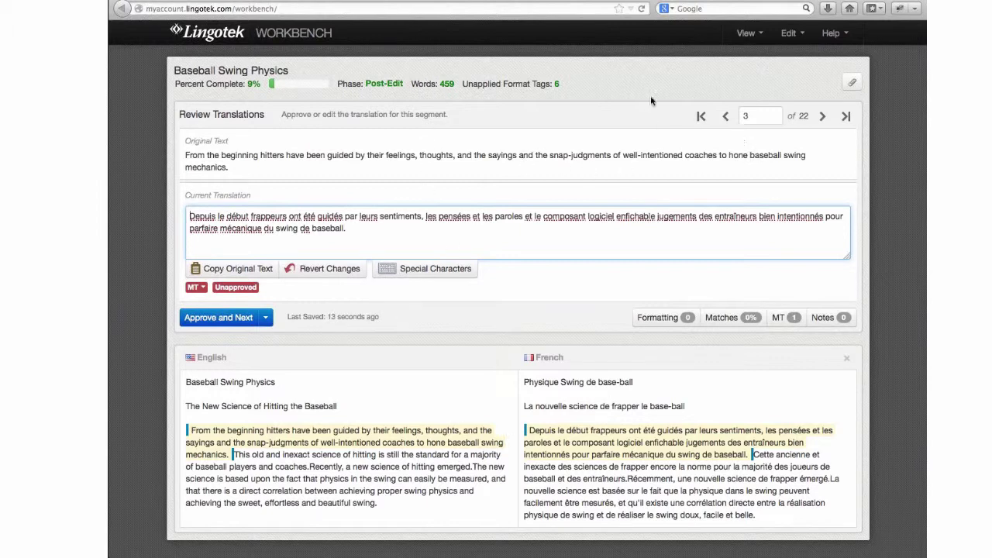
Approve all remaining segments of the French translation in bulk without auto-applying tags, and save and close it.
{"action": "left_click", "coordinate": [789, 33]}
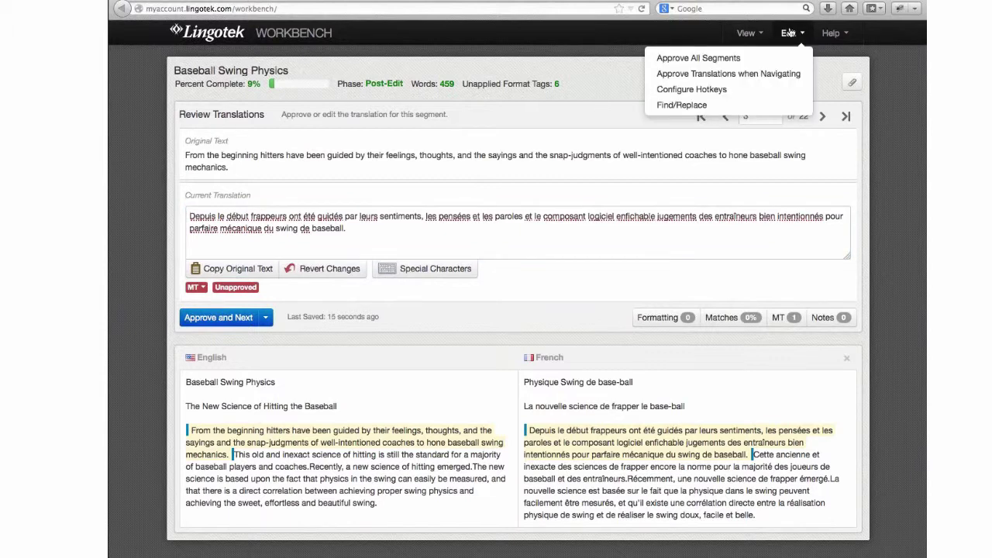
{"action": "left_click", "coordinate": [720, 59]}
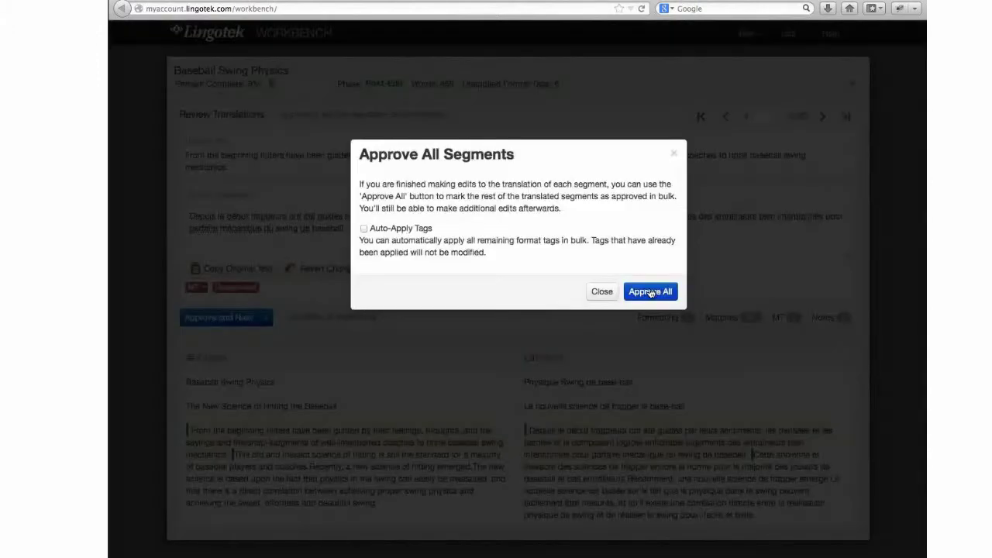
{"action": "left_click", "coordinate": [650, 293]}
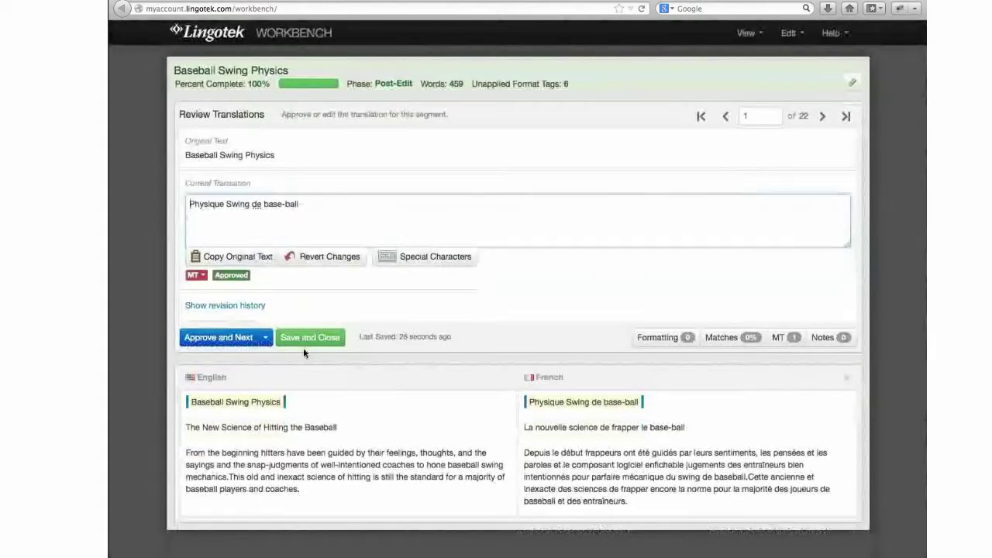
{"action": "left_click", "coordinate": [303, 345]}
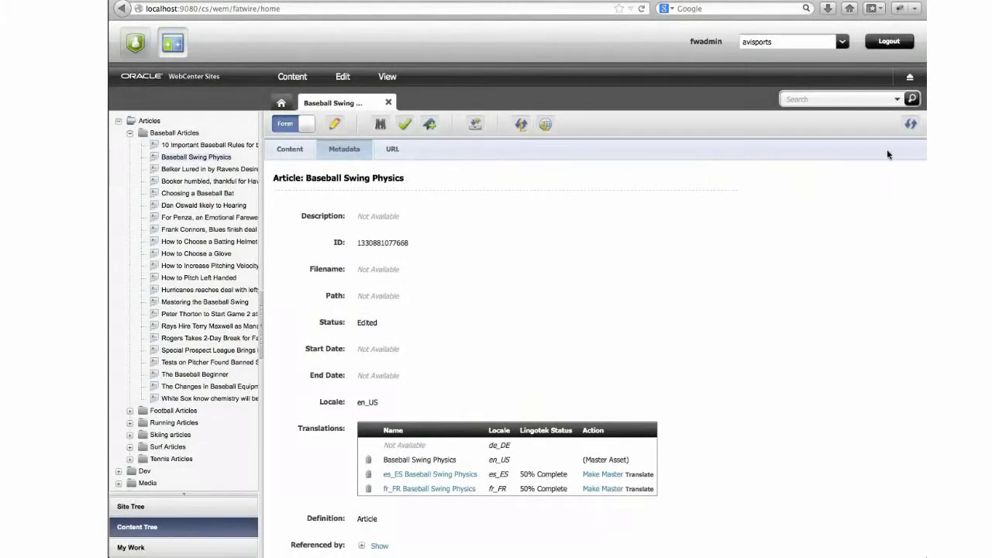
Back in WebCenter Sites, synchronize the article's translations with Lingotek and open the fr_FR version of "Baseball Swing Physics".
{"action": "left_click", "coordinate": [917, 123]}
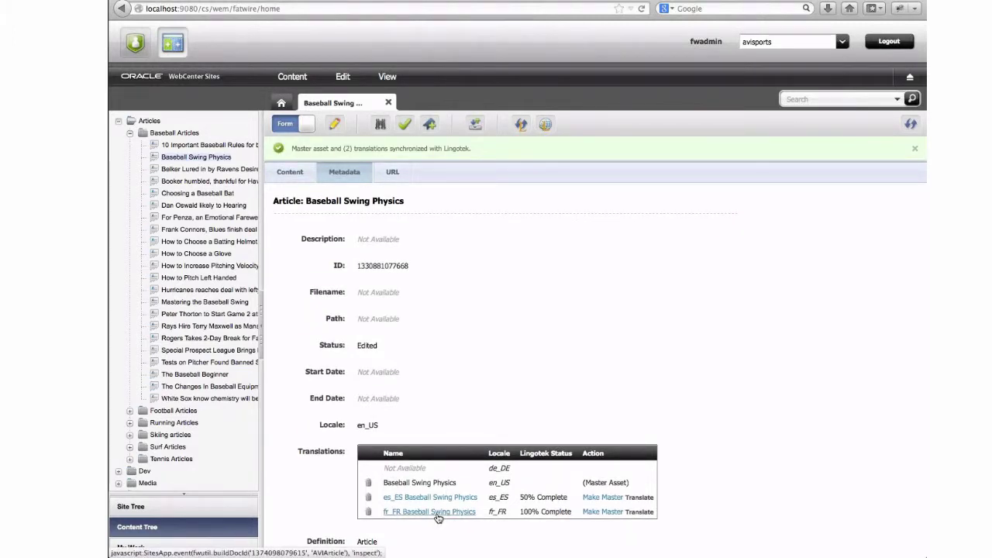
{"action": "left_click", "coordinate": [437, 513]}
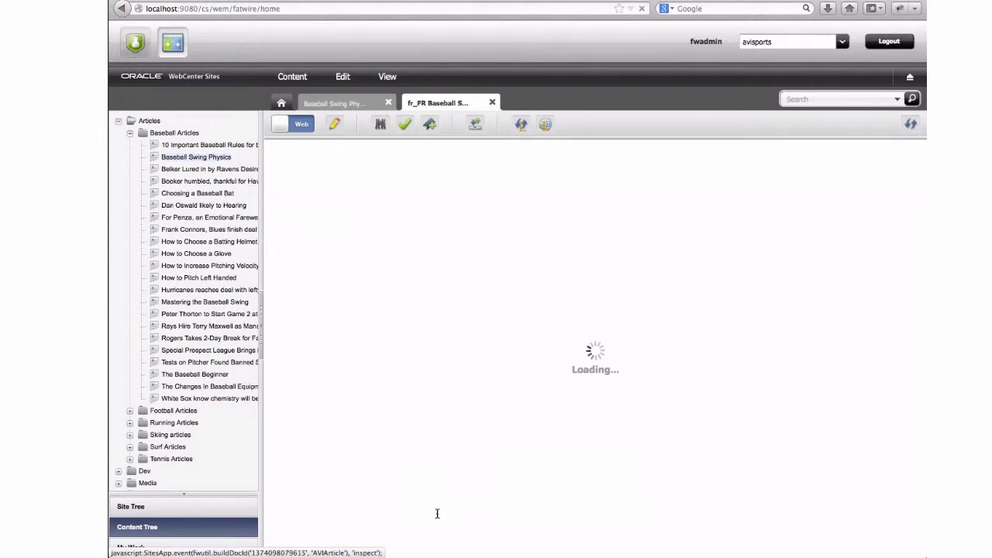